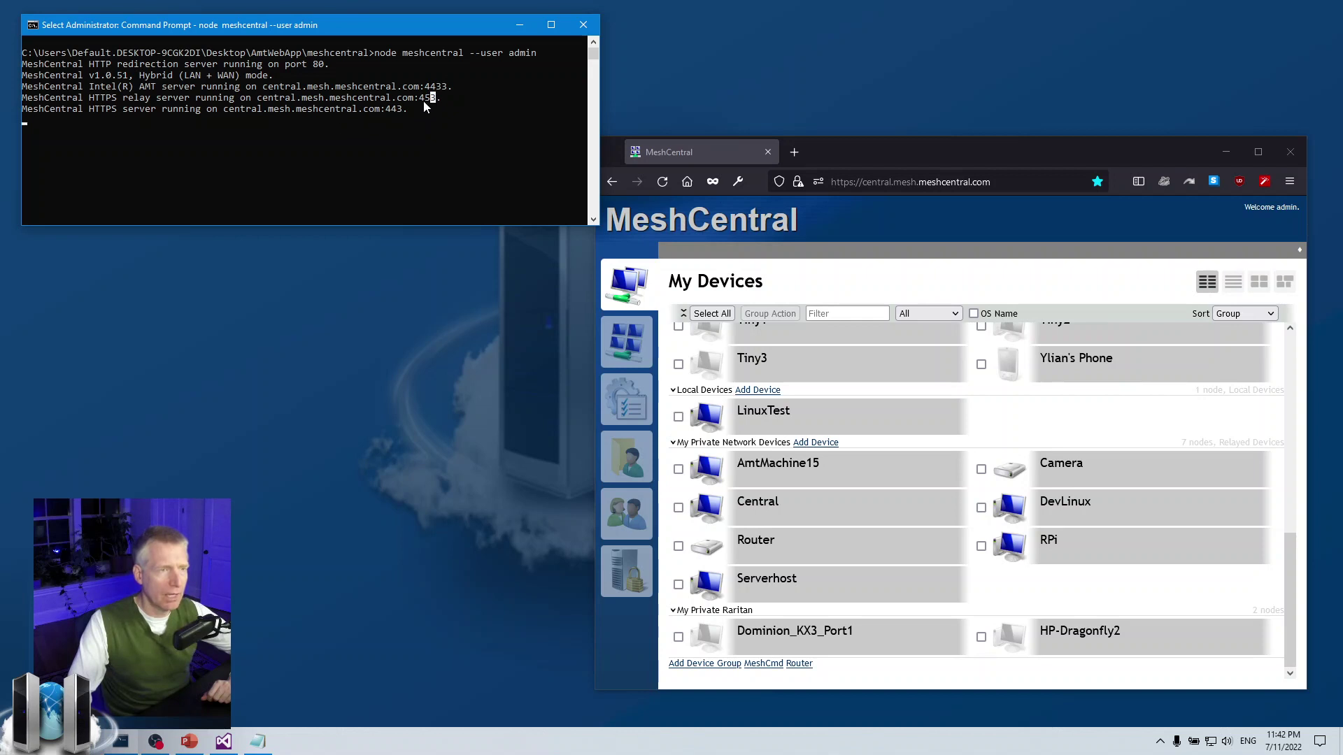
Highlight the HTTPS relay server's host name and its port 453 in the server console output.
key("Escape")
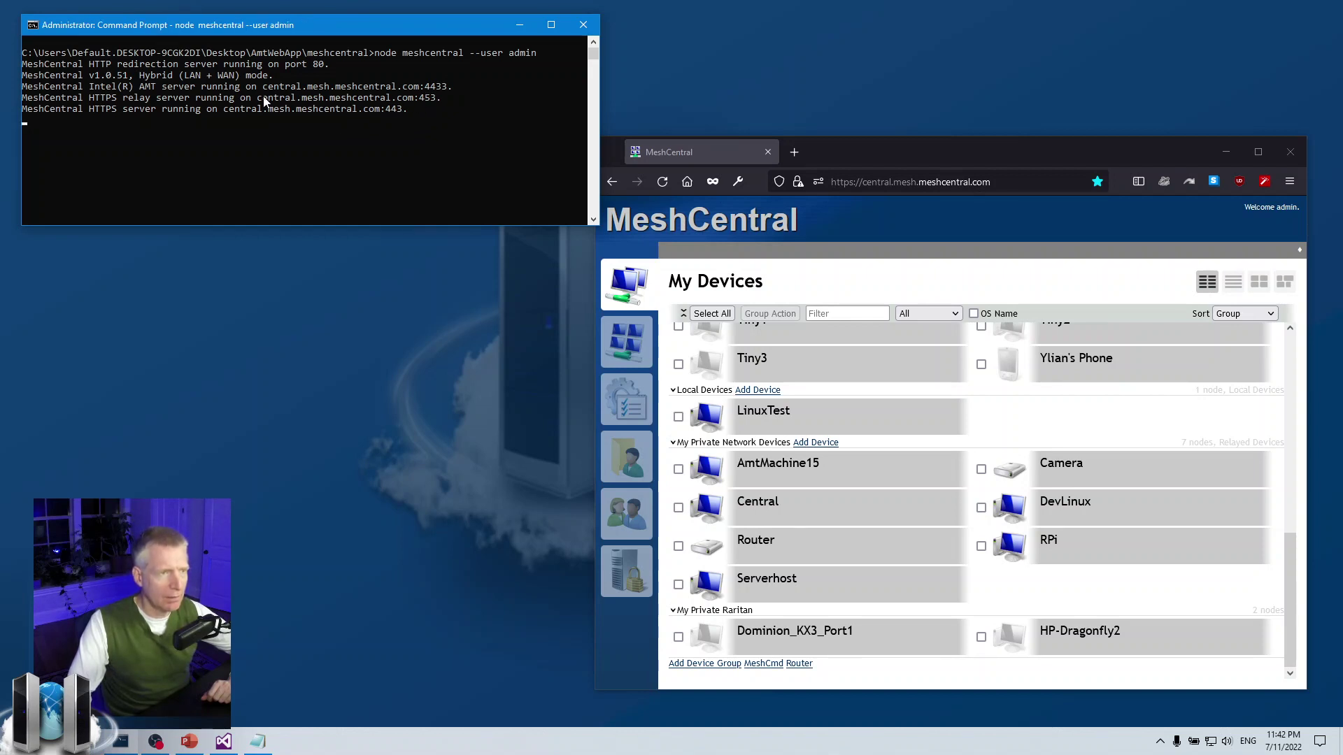
left_click_drag(259, 98, 413, 98)
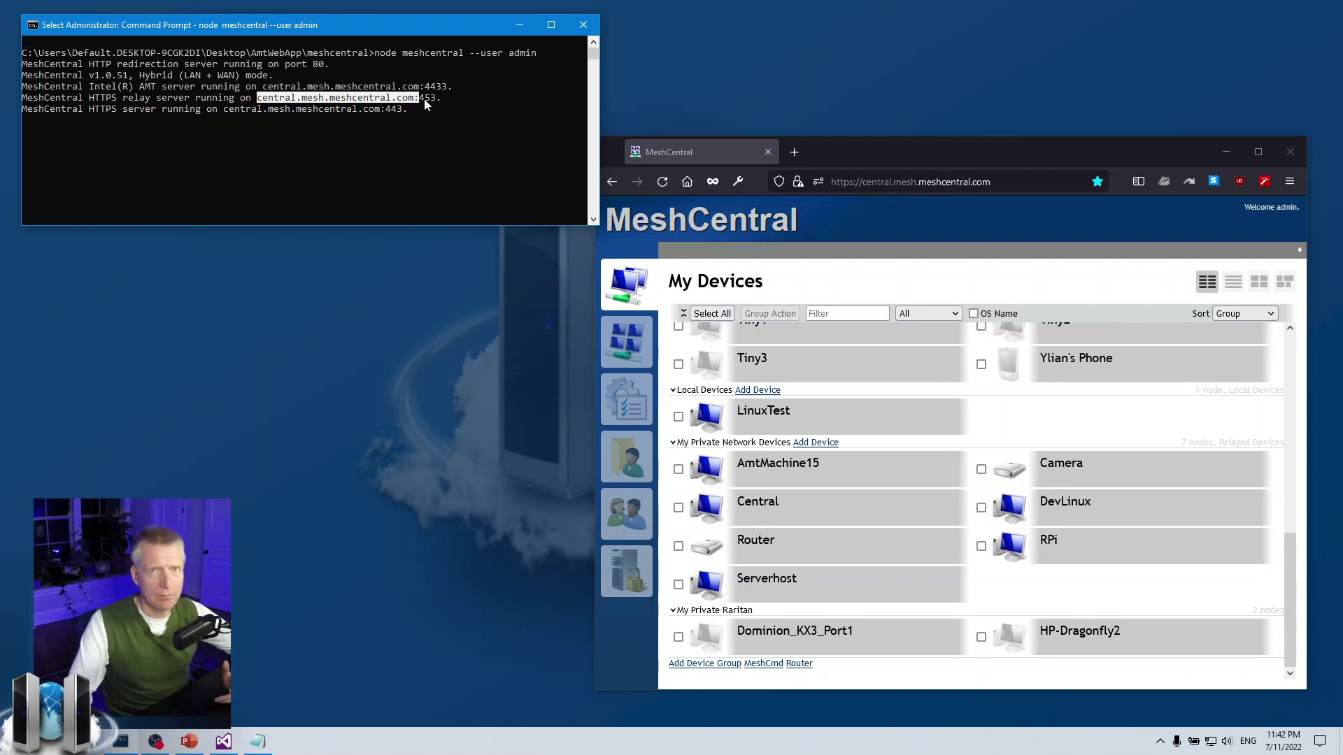
left_click(423, 99)
left_click_drag(425, 100, 434, 98)
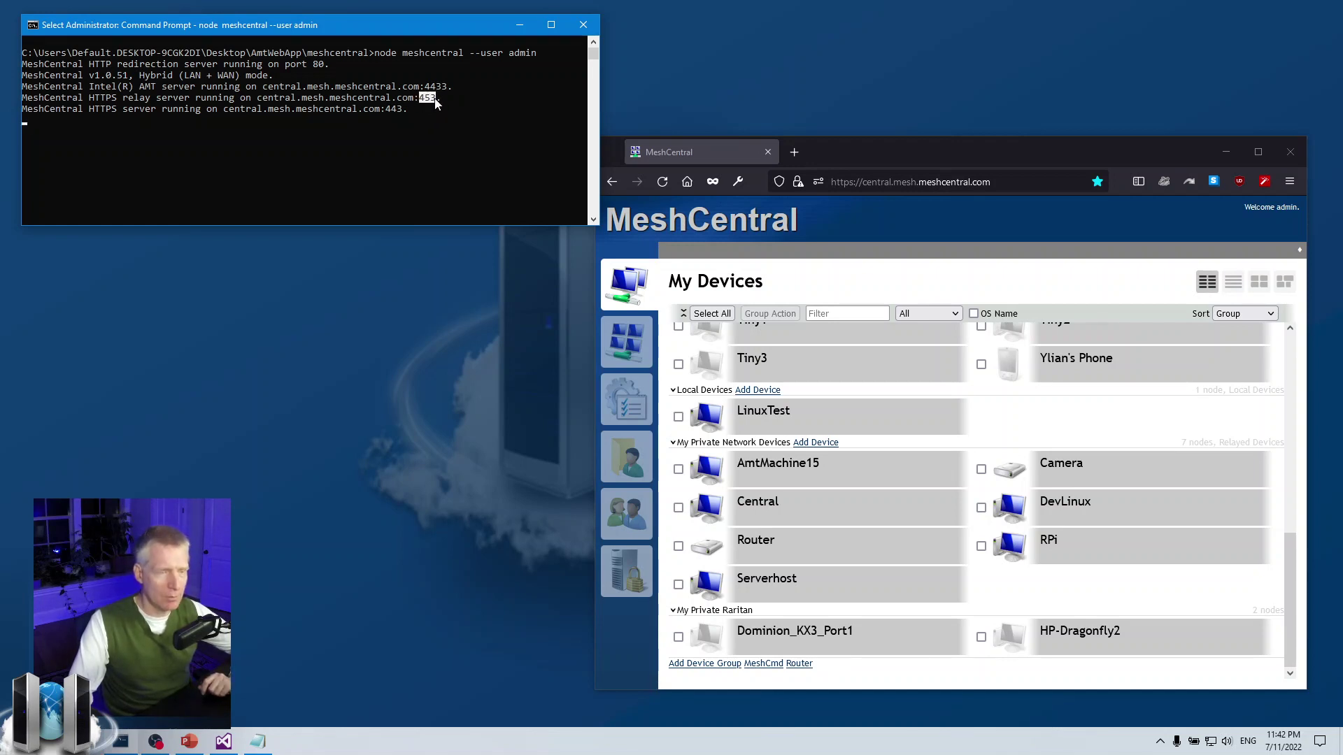
Switch to Visual Studio to examine the RelayPort setting in config.json, and return to the server console.
left_click(223, 741)
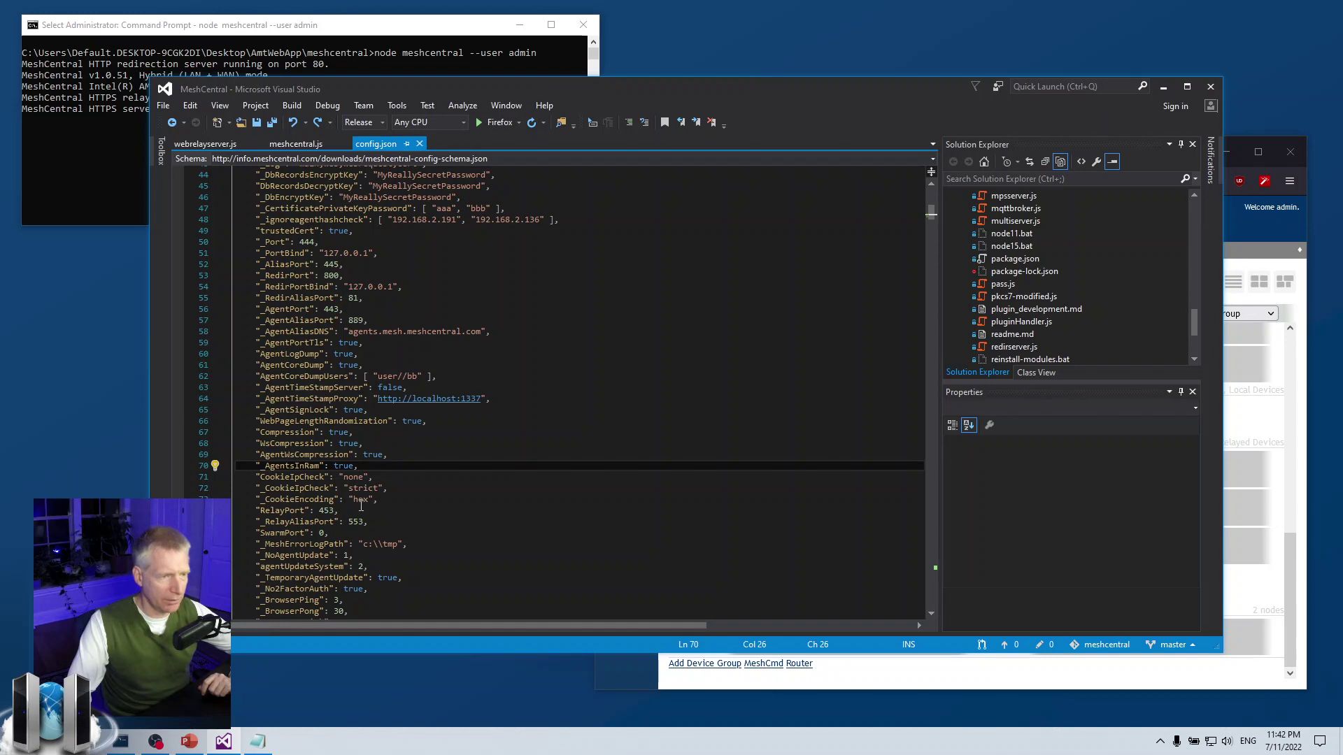
triple_click(329, 510)
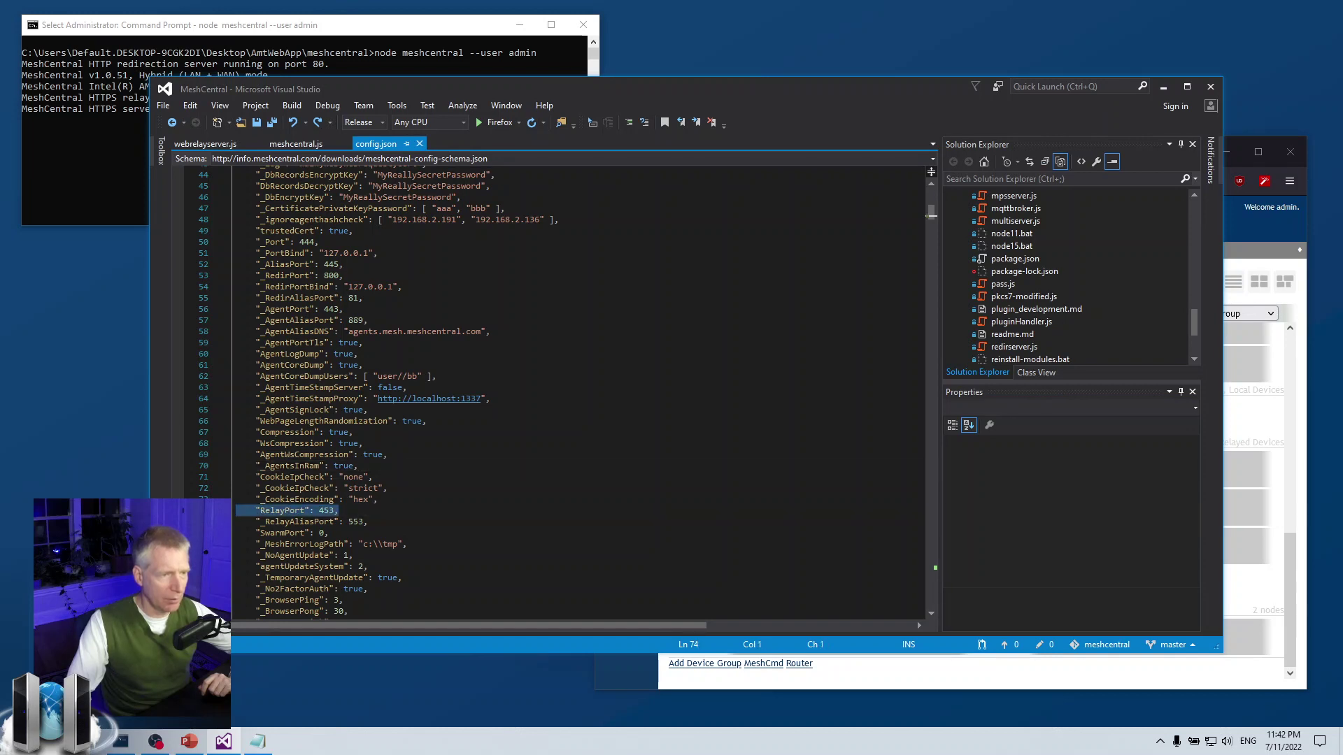
left_click(321, 512)
left_click_drag(319, 512, 334, 512)
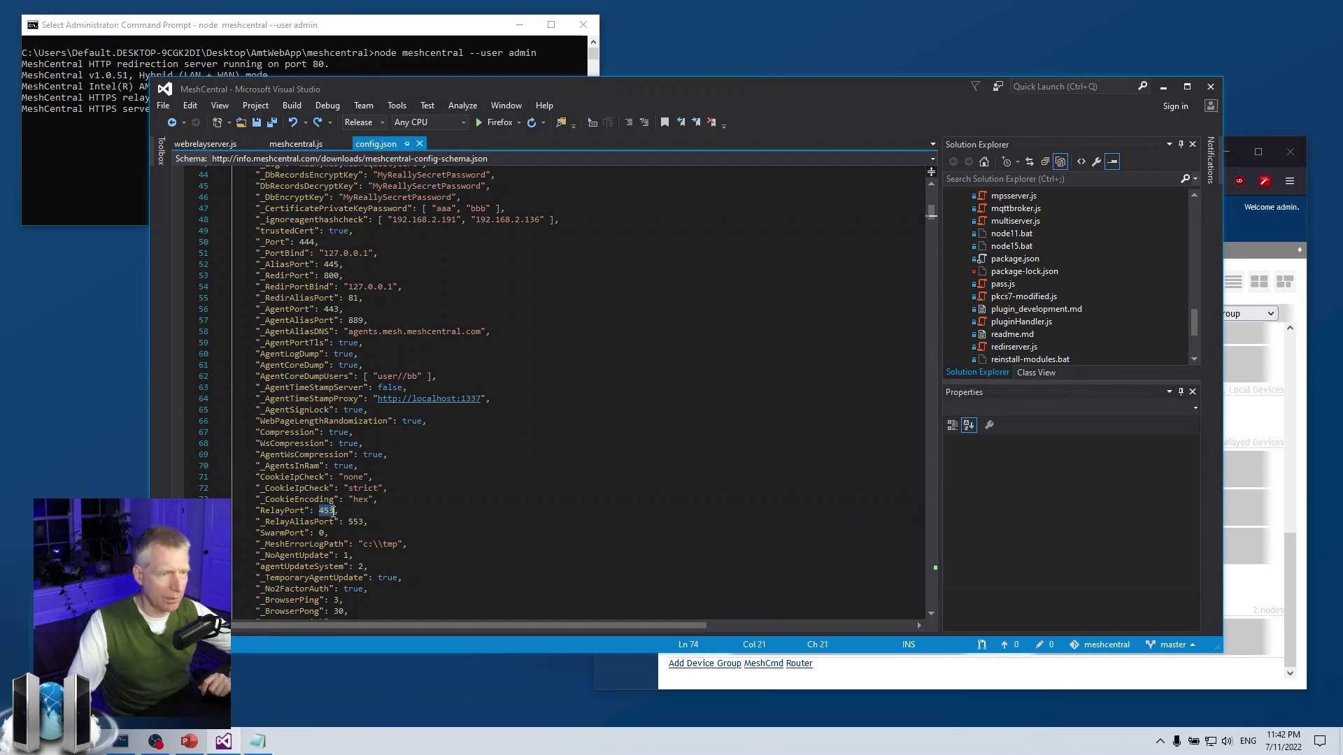
triple_click(345, 510)
left_click_drag(799, 91, 0, 168)
left_click(370, 154)
left_click(399, 109)
right_click(400, 109)
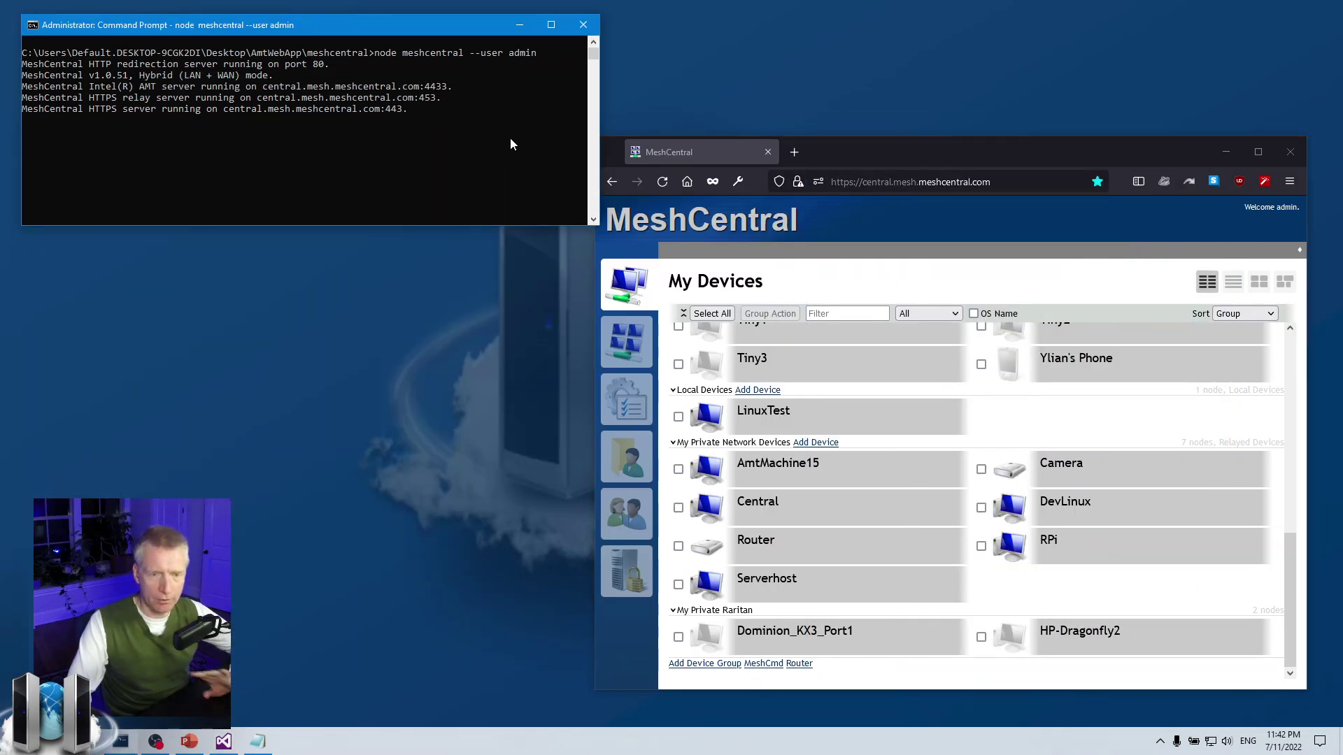
Open the Router device under My Private Network Devices in MeshCentral and launch its HTTP web relay page.
left_click_drag(944, 159, 942, 169)
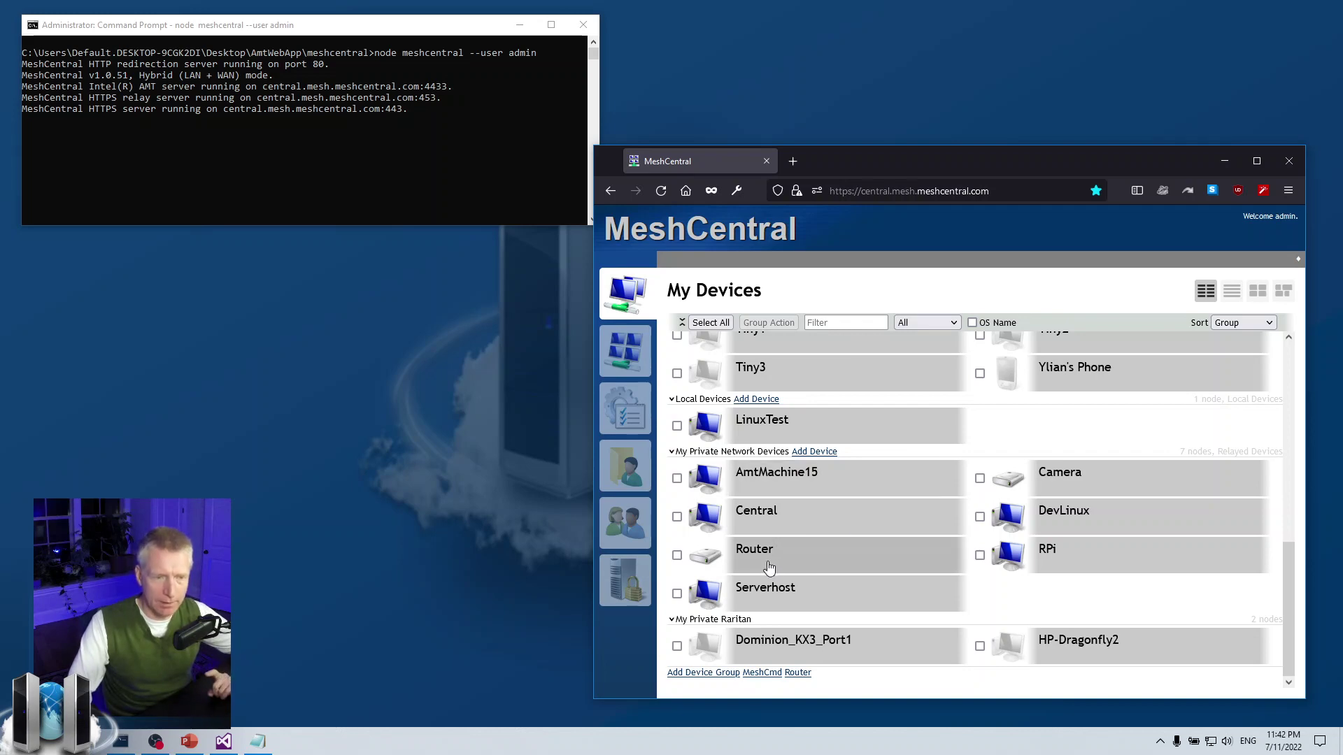
scroll(831, 369, "up", 6)
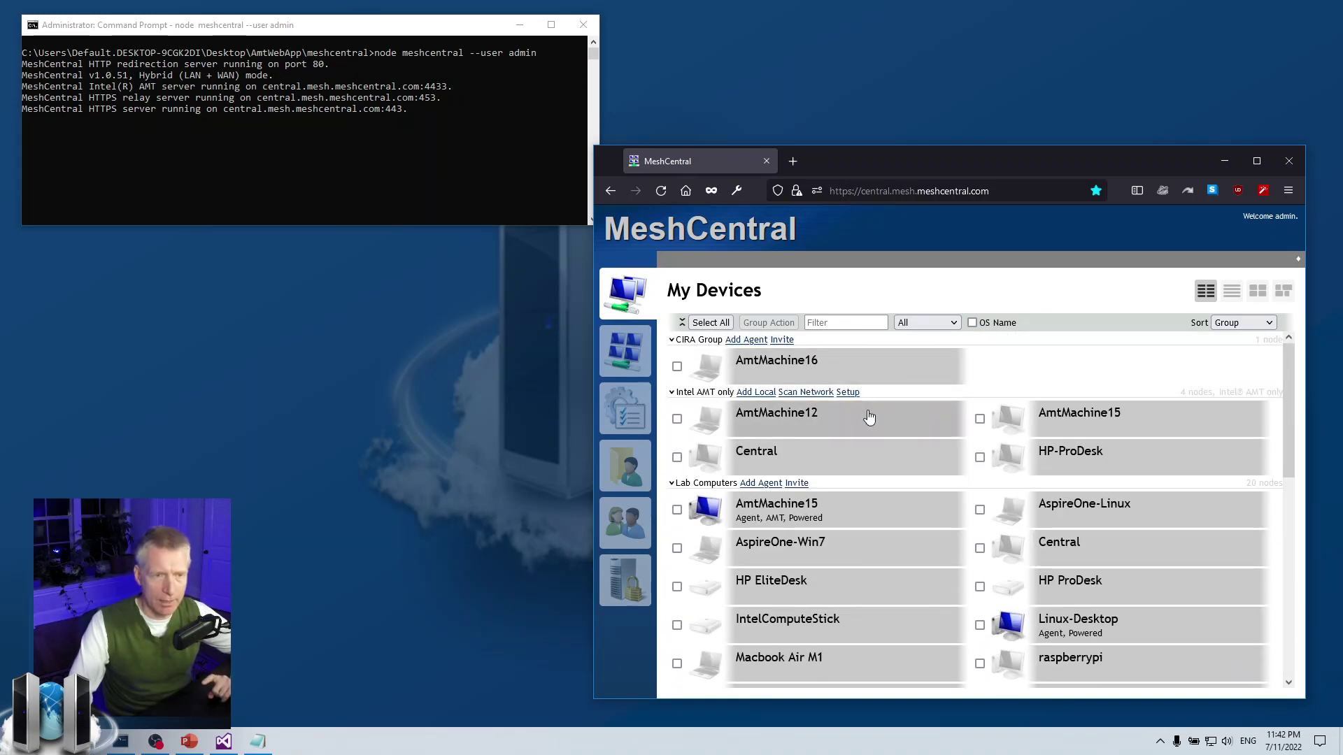
scroll(869, 417, "down", 10)
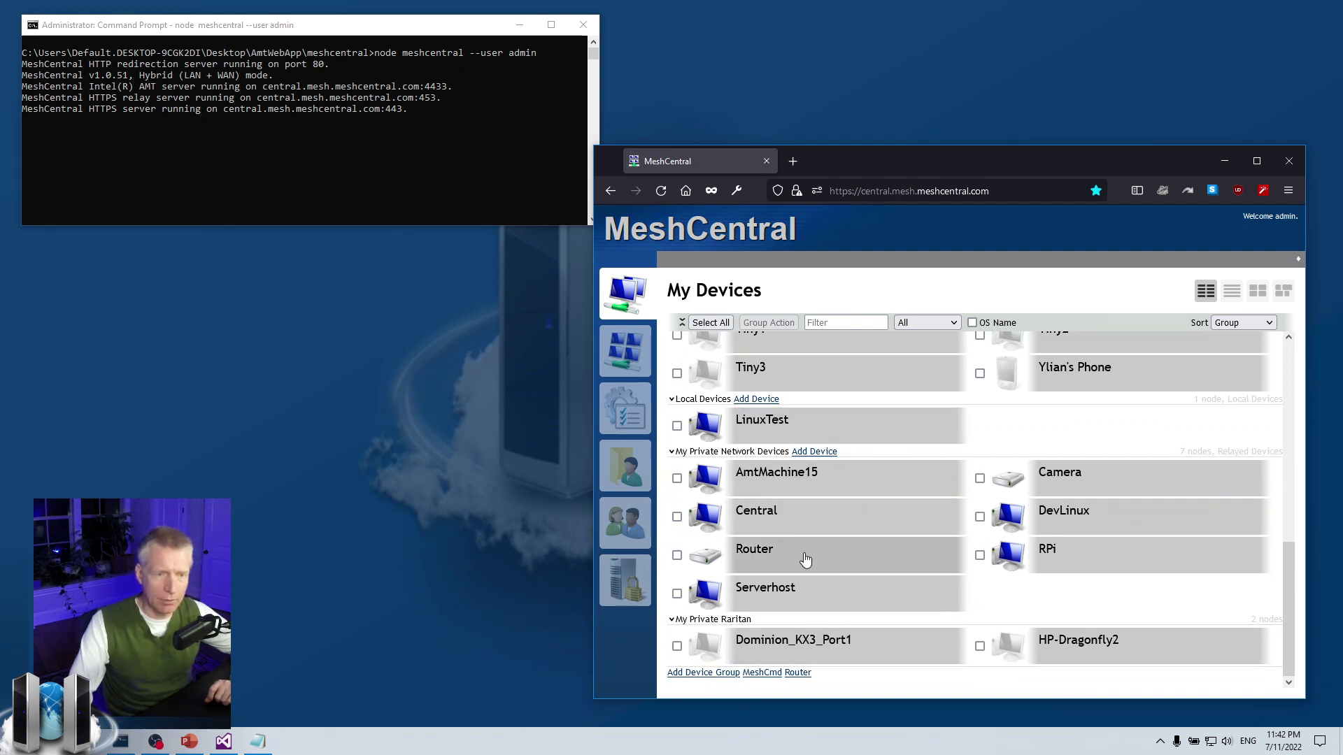
scroll(862, 495, "up", 2)
scroll(862, 496, "up", 5)
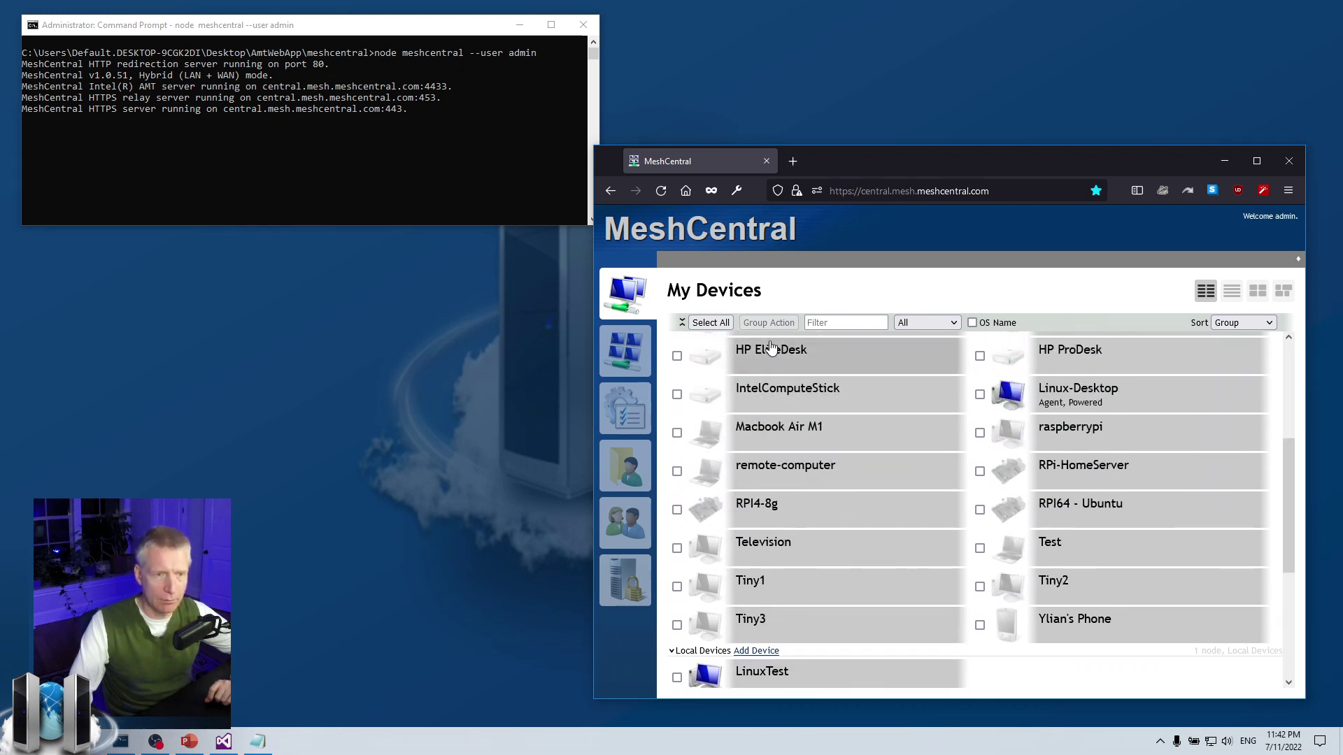
scroll(847, 464, "down", 5)
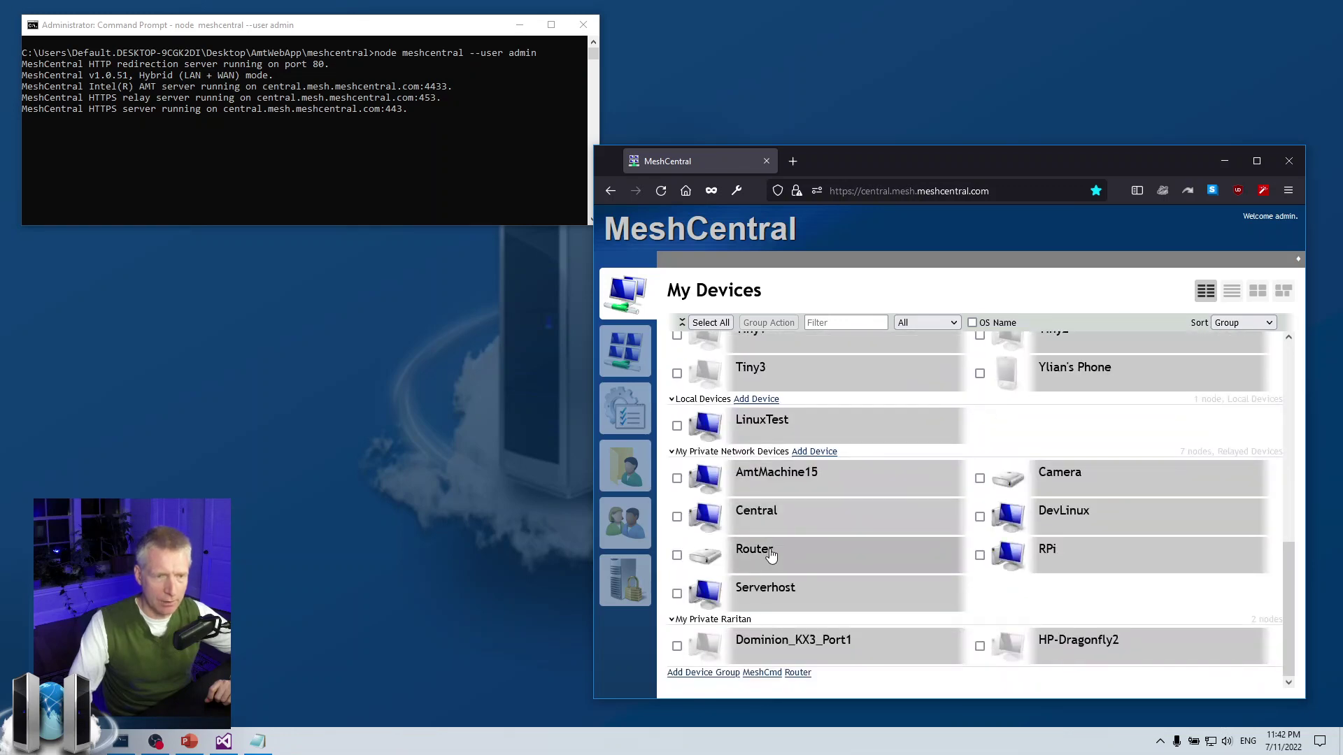
left_click(751, 547)
left_click(719, 530)
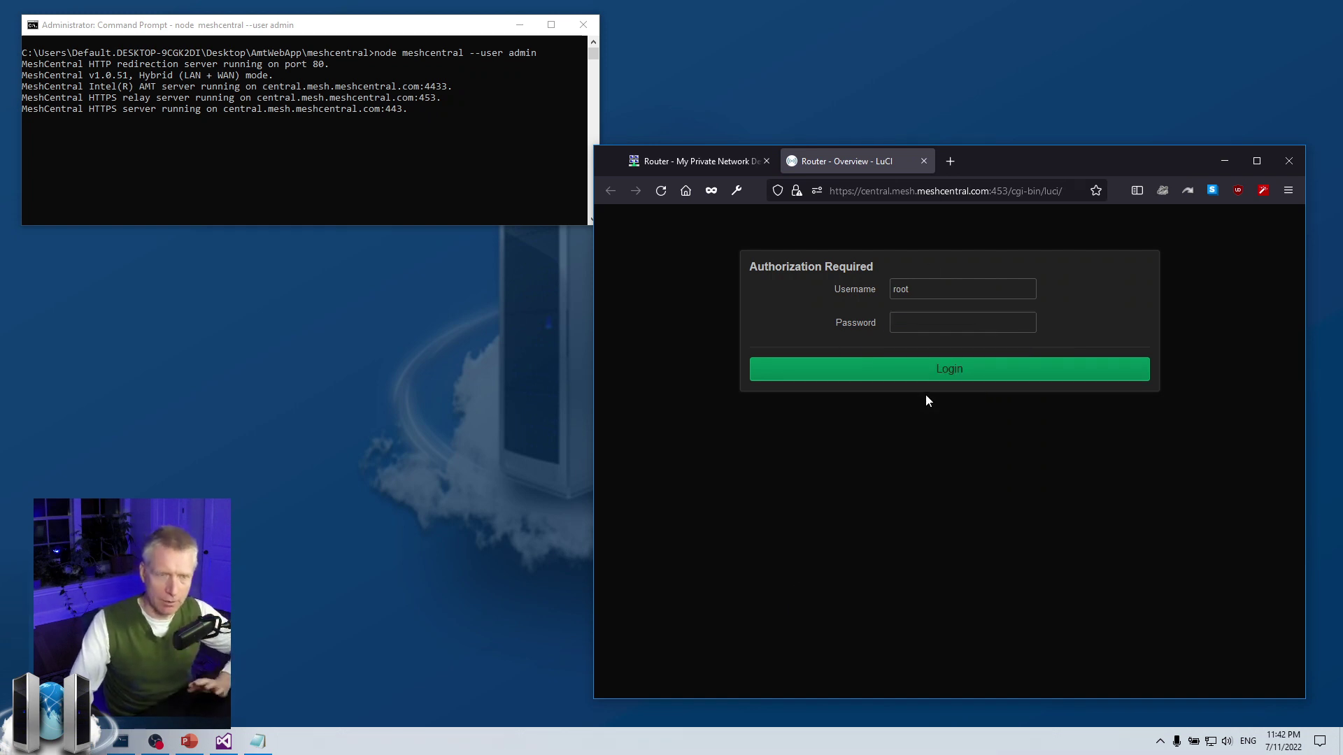
Examine the host and port in the relayed router page's URL, and close that page.
left_click(866, 192)
left_click_drag(865, 191, 1002, 190)
left_click(994, 190)
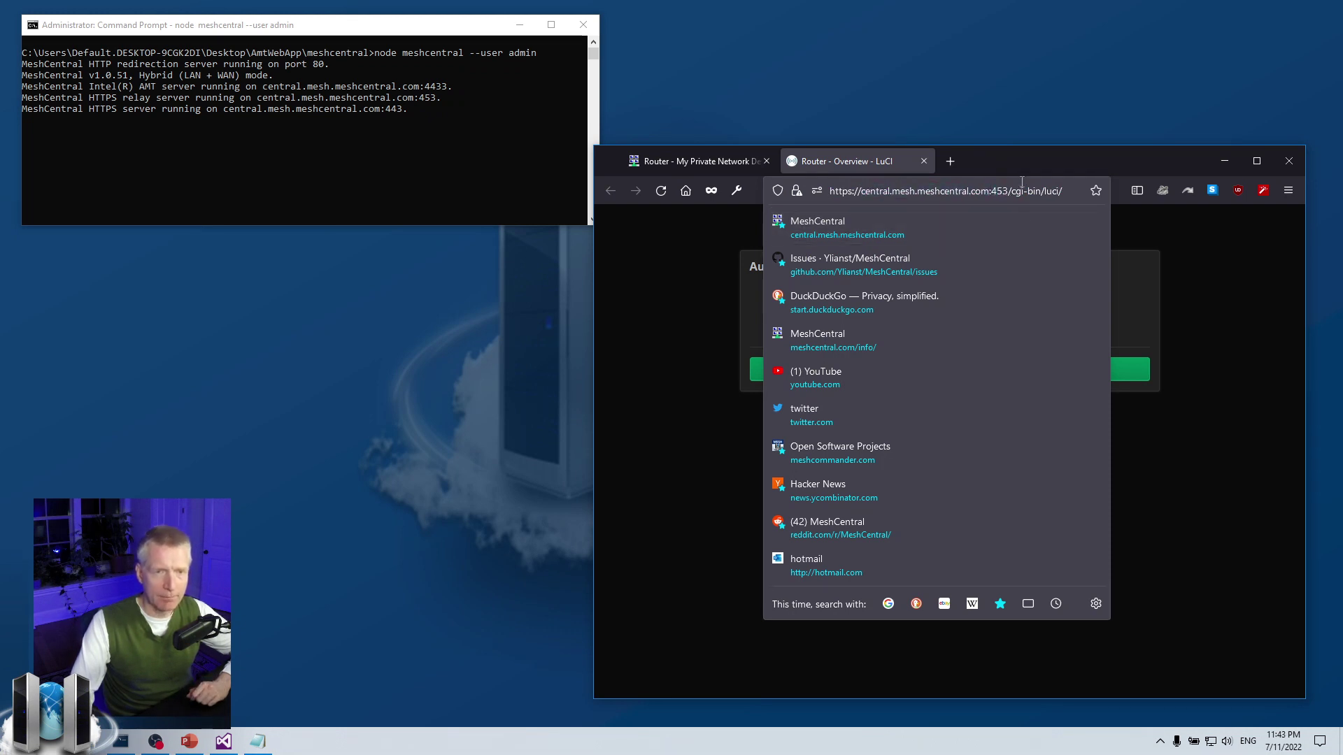
left_click(1021, 158)
left_click(1071, 506)
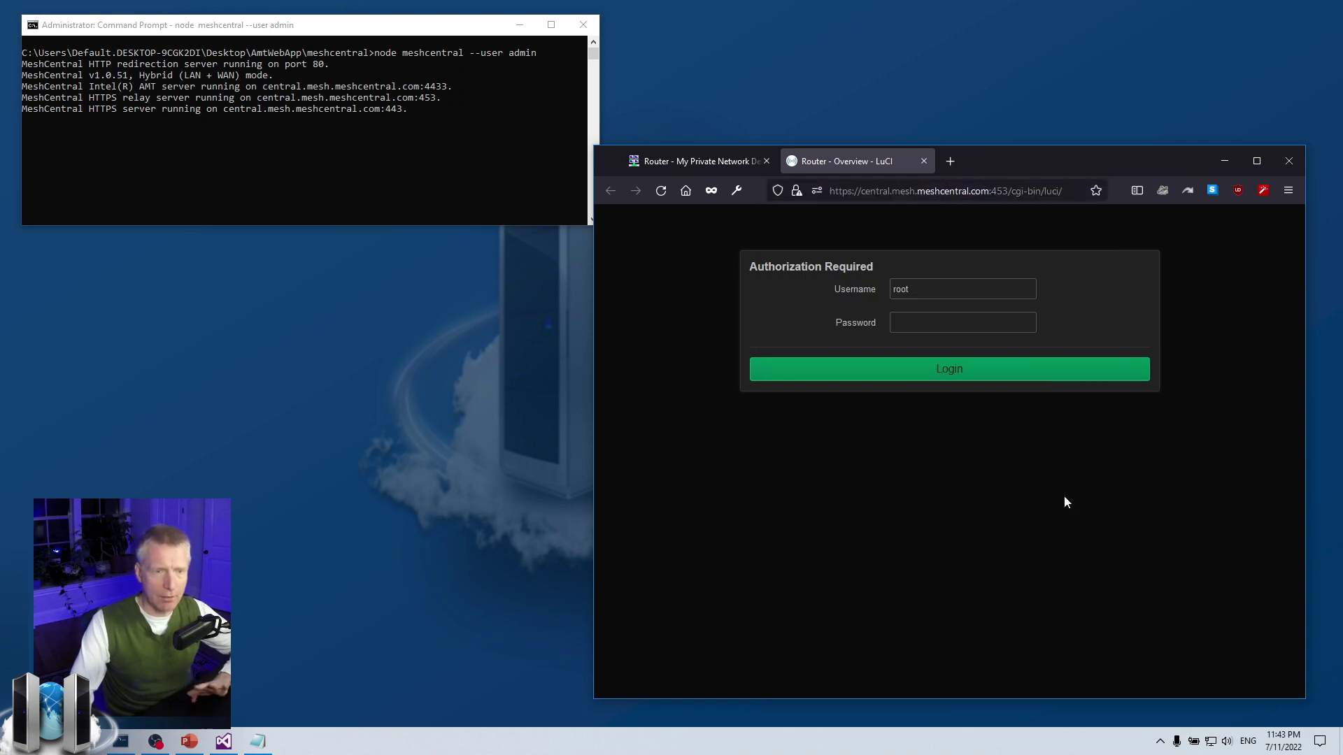
left_click(923, 160)
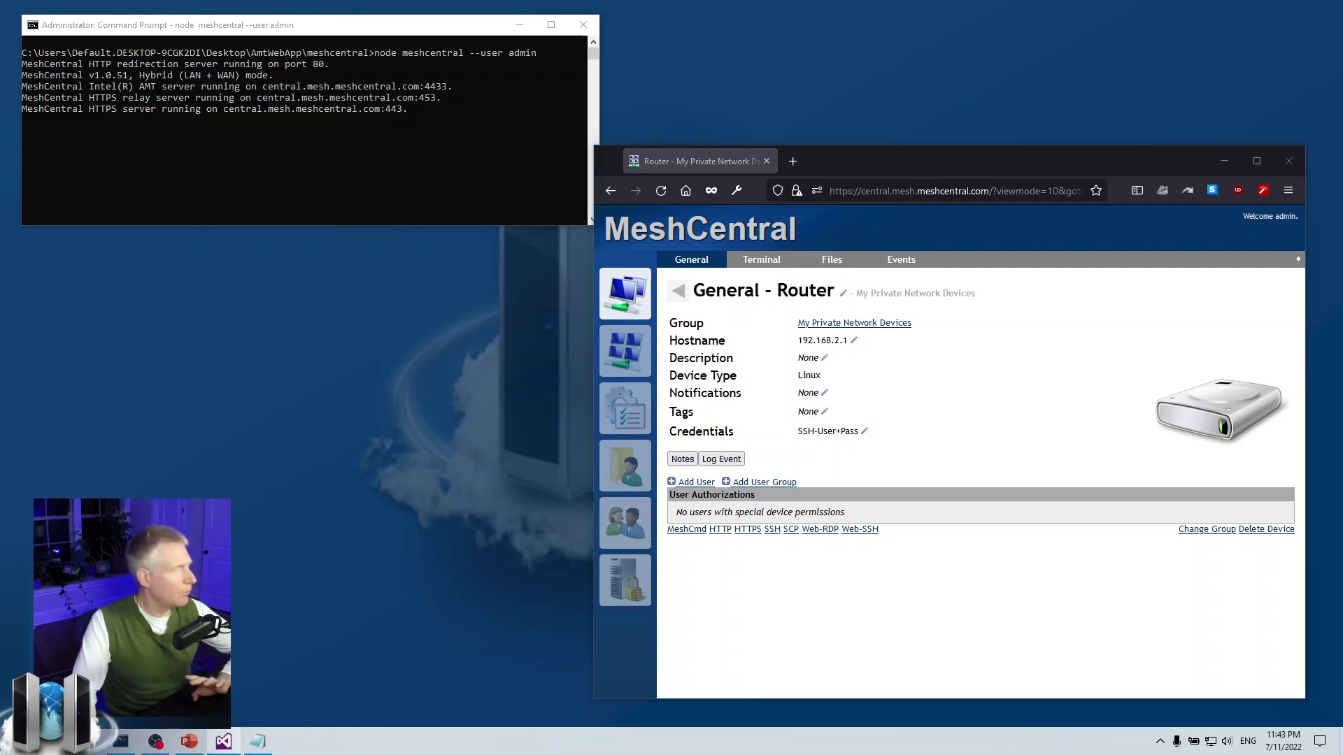
Switch to hosts.txt in Notepad to examine the relay.mesh.meshcentral.com entry, and put the file out of view.
key("alt+Tab")
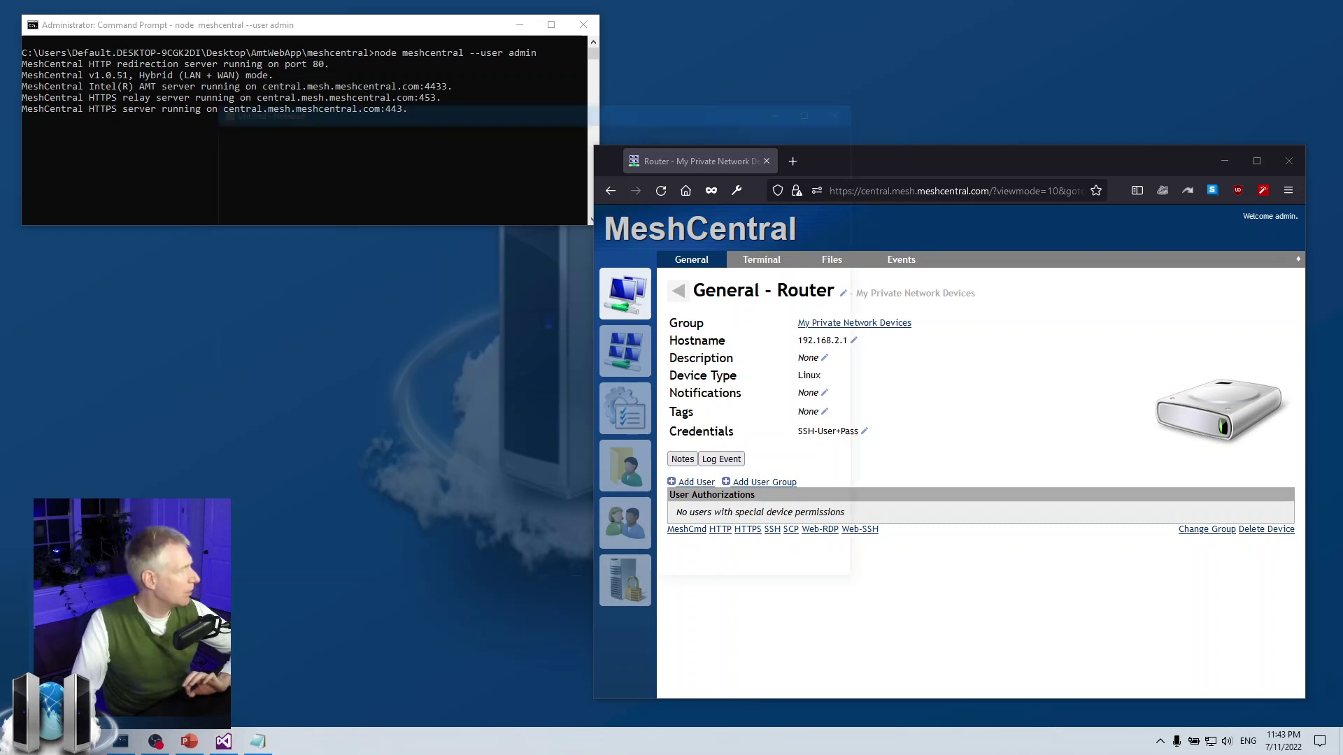
left_click_drag(346, 113, 523, 1)
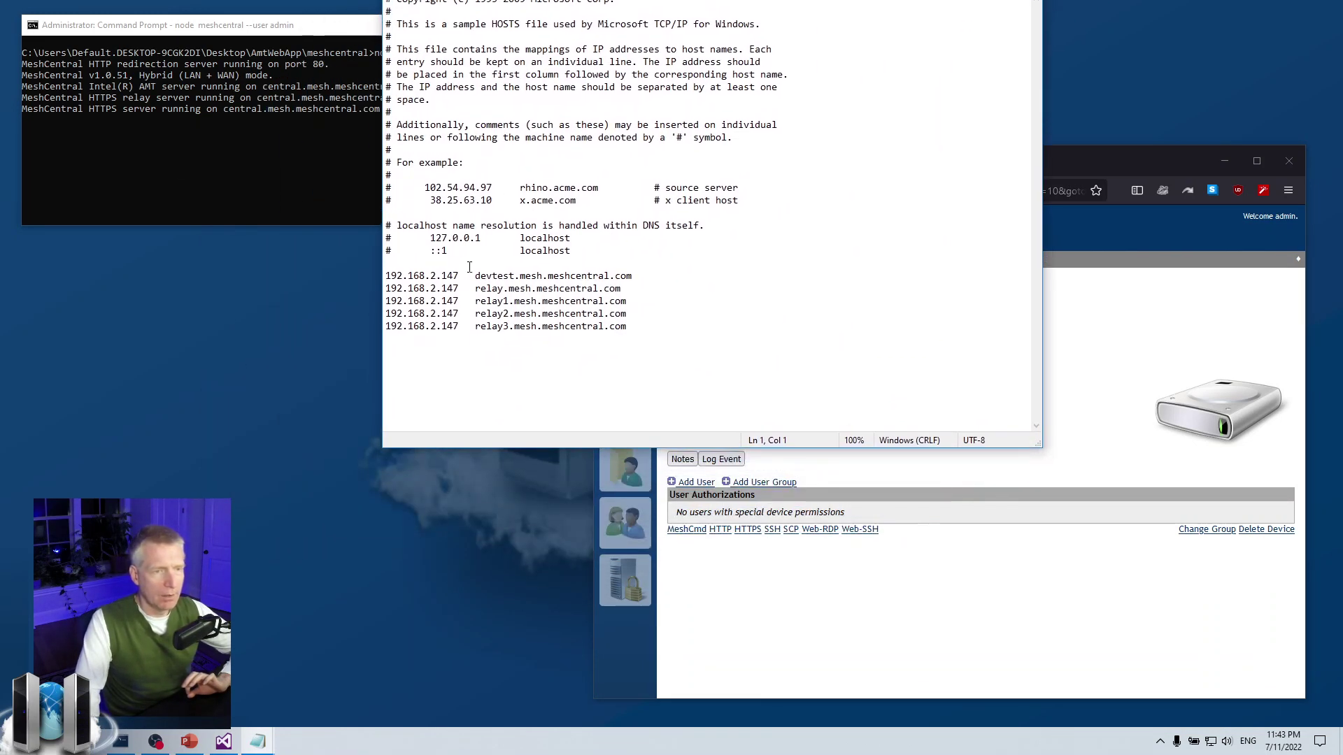
left_click_drag(553, 50, 458, 1)
left_click(730, 228)
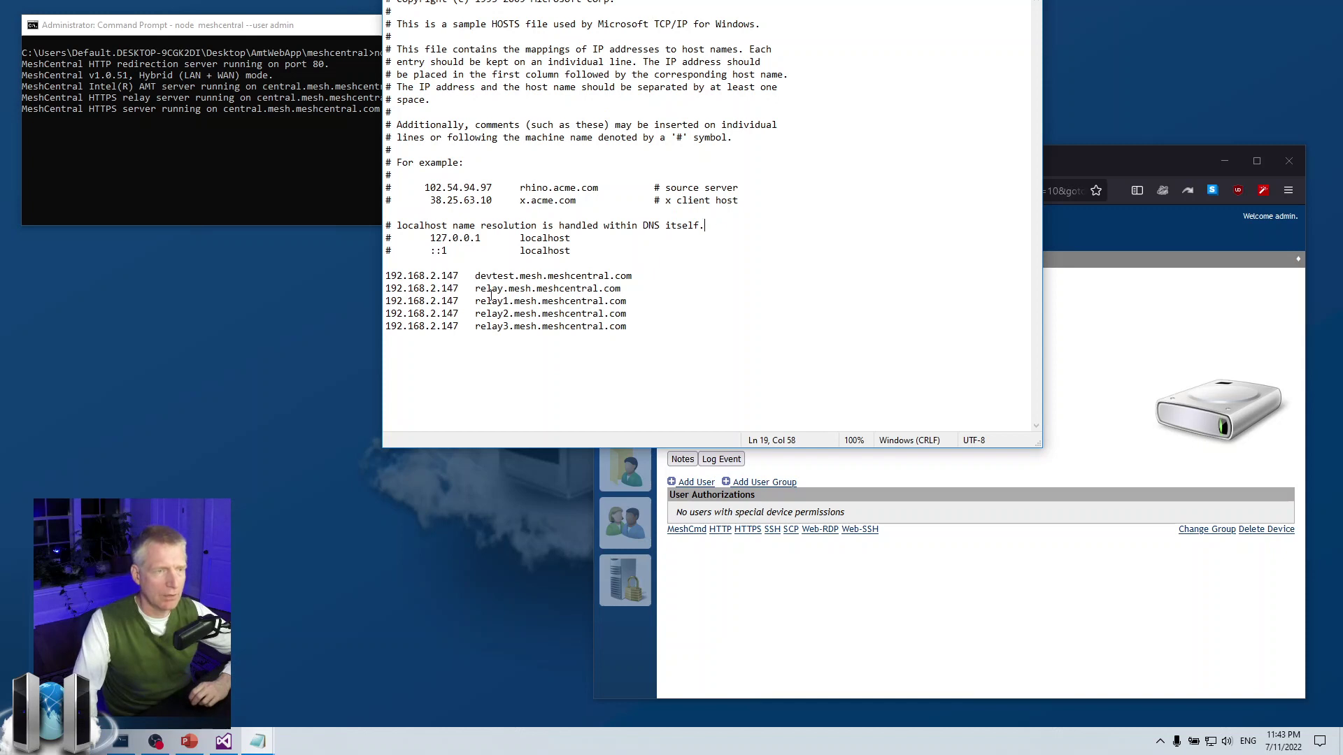
left_click_drag(621, 288, 384, 289)
left_click(455, 288)
left_click_drag(478, 289, 532, 288)
left_click(442, 288)
left_click(531, 288)
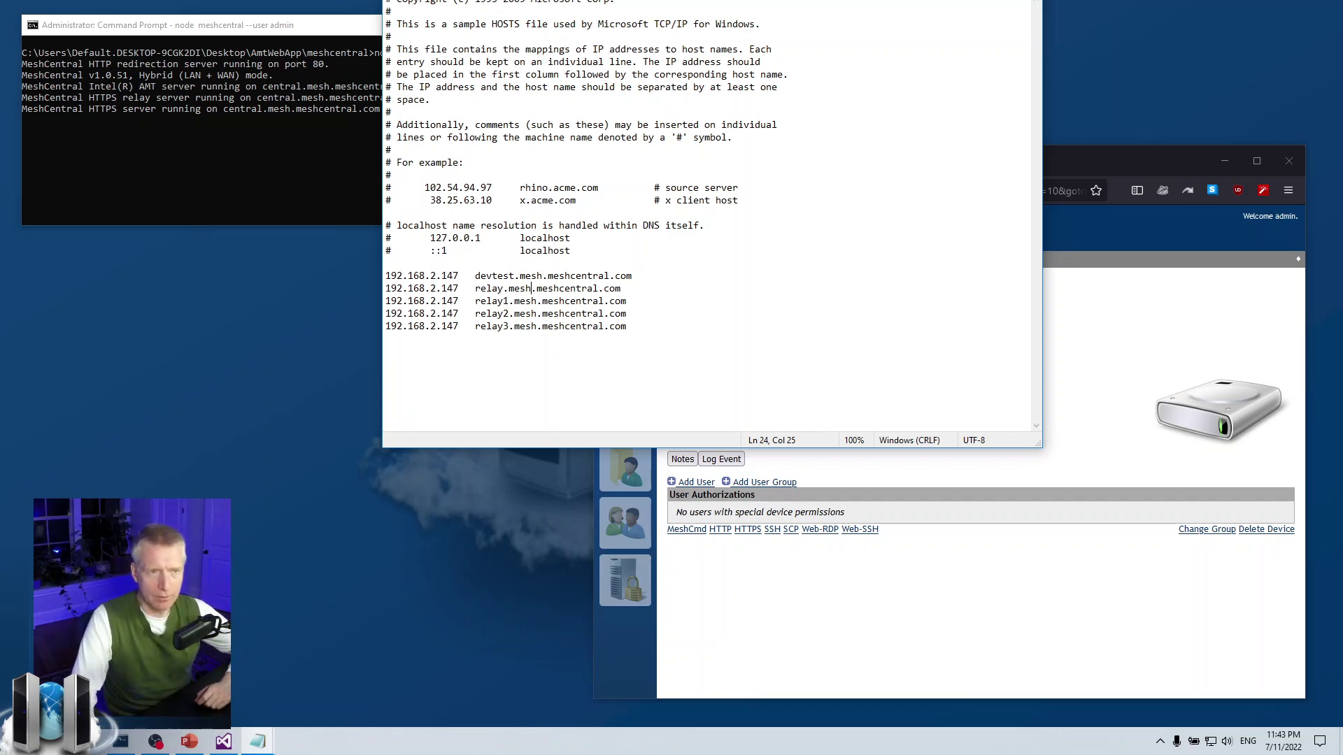
key("super+Down")
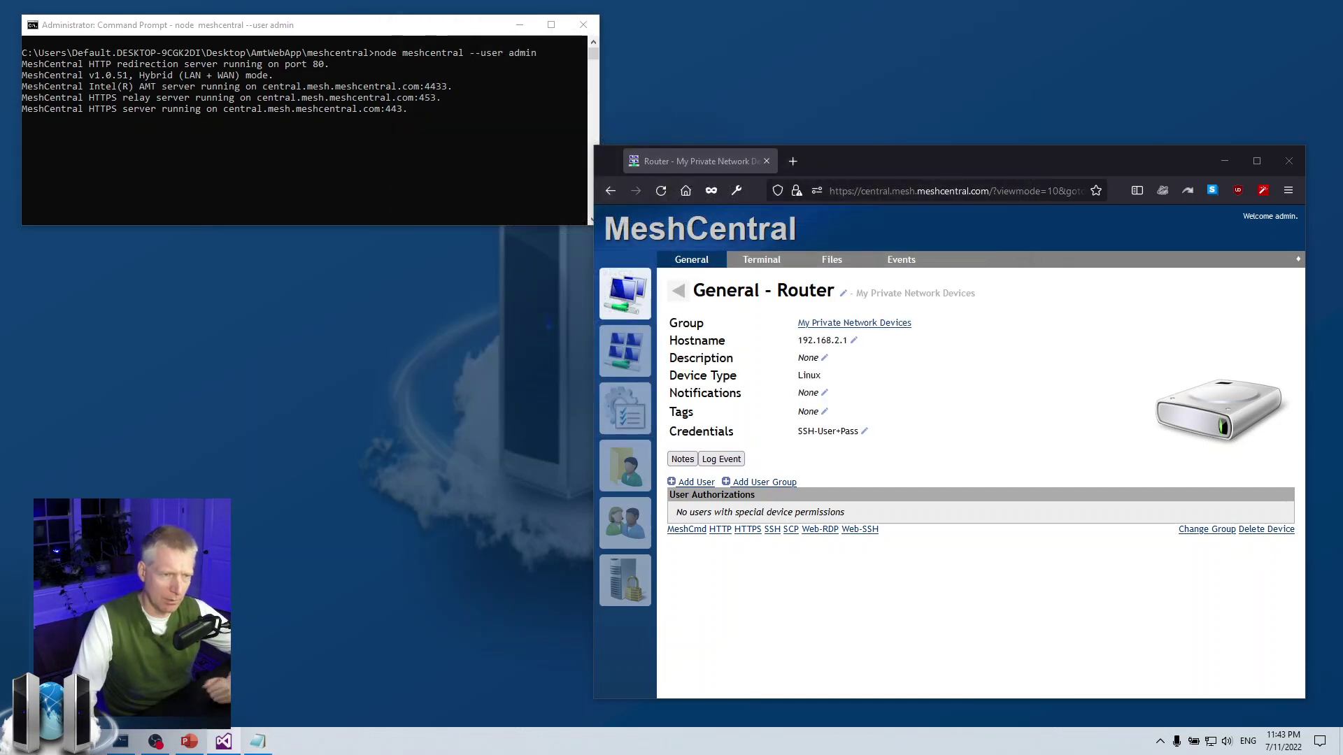
Disable the RelayPort setting in config.json in Visual Studio by prefixing its name with an underscore.
left_click_drag(949, 166, 952, 165)
left_click(224, 742)
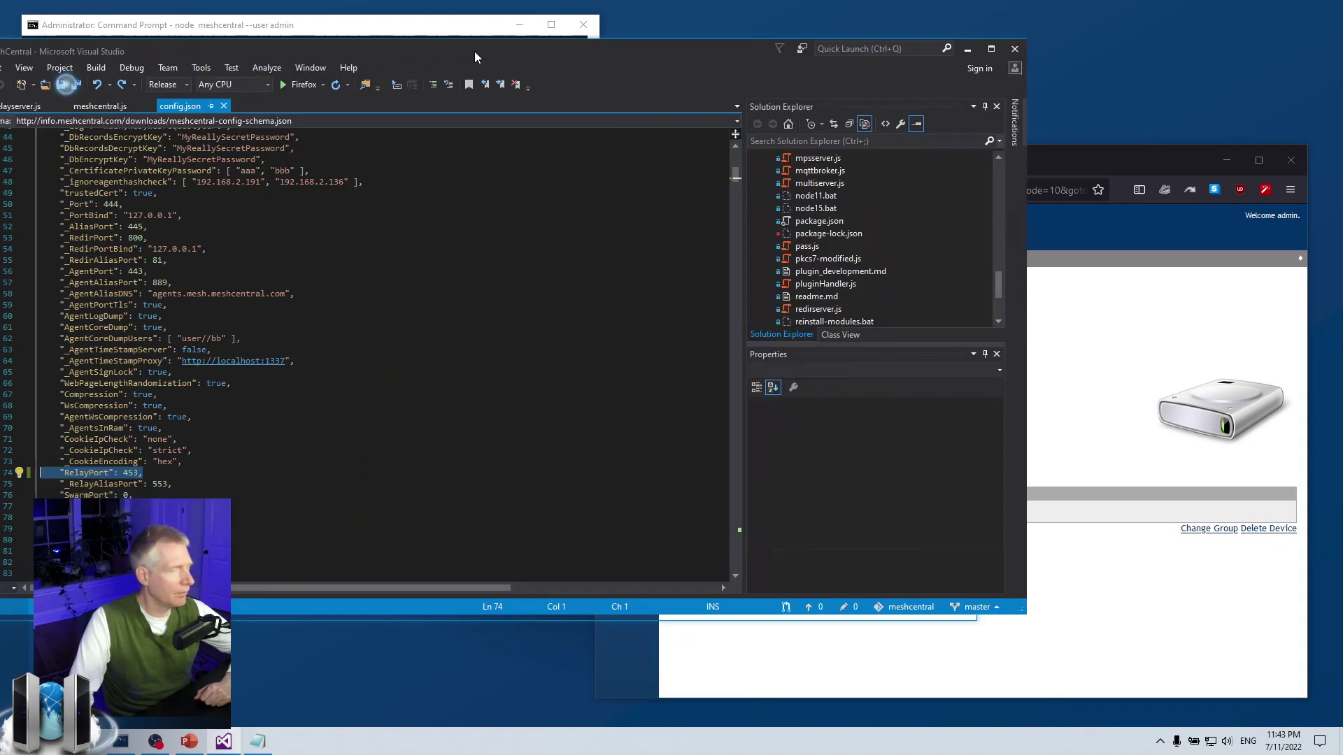
left_click_drag(476, 53, 729, 0)
left_click(403, 419)
left_click(318, 415)
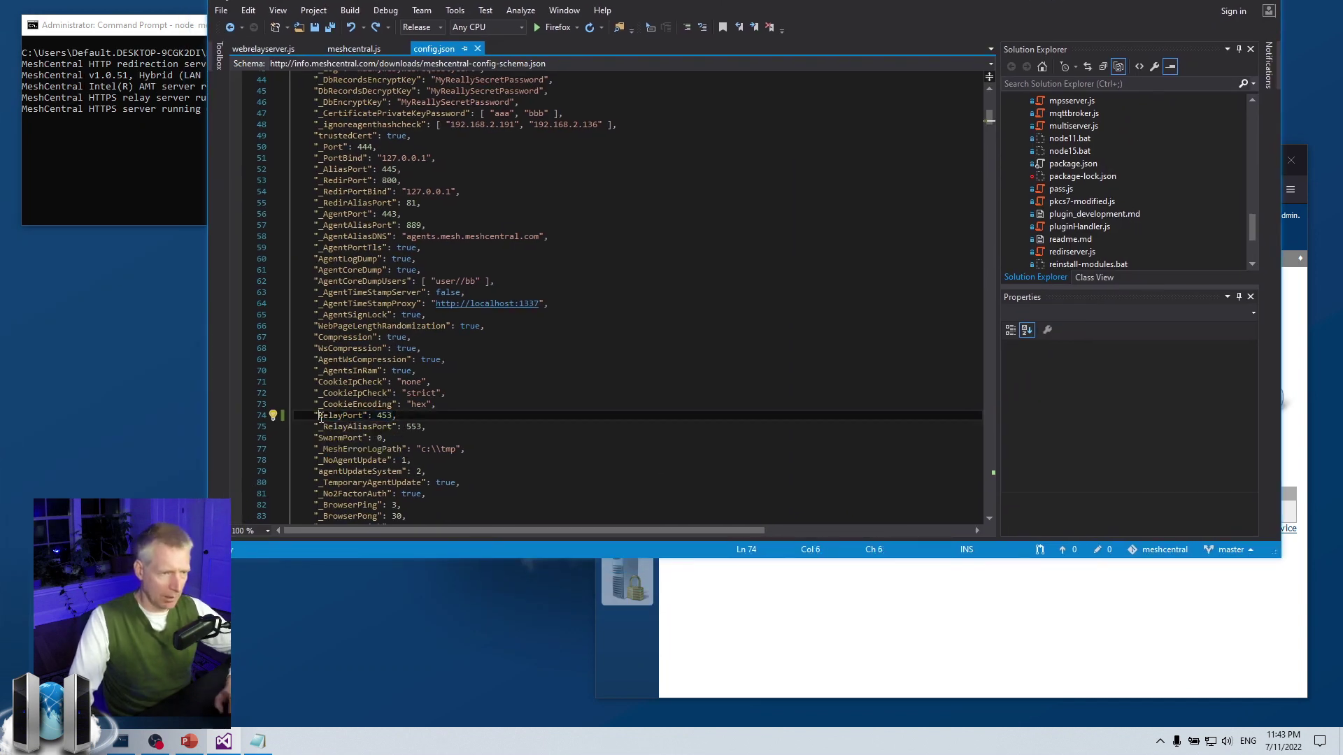
type("_")
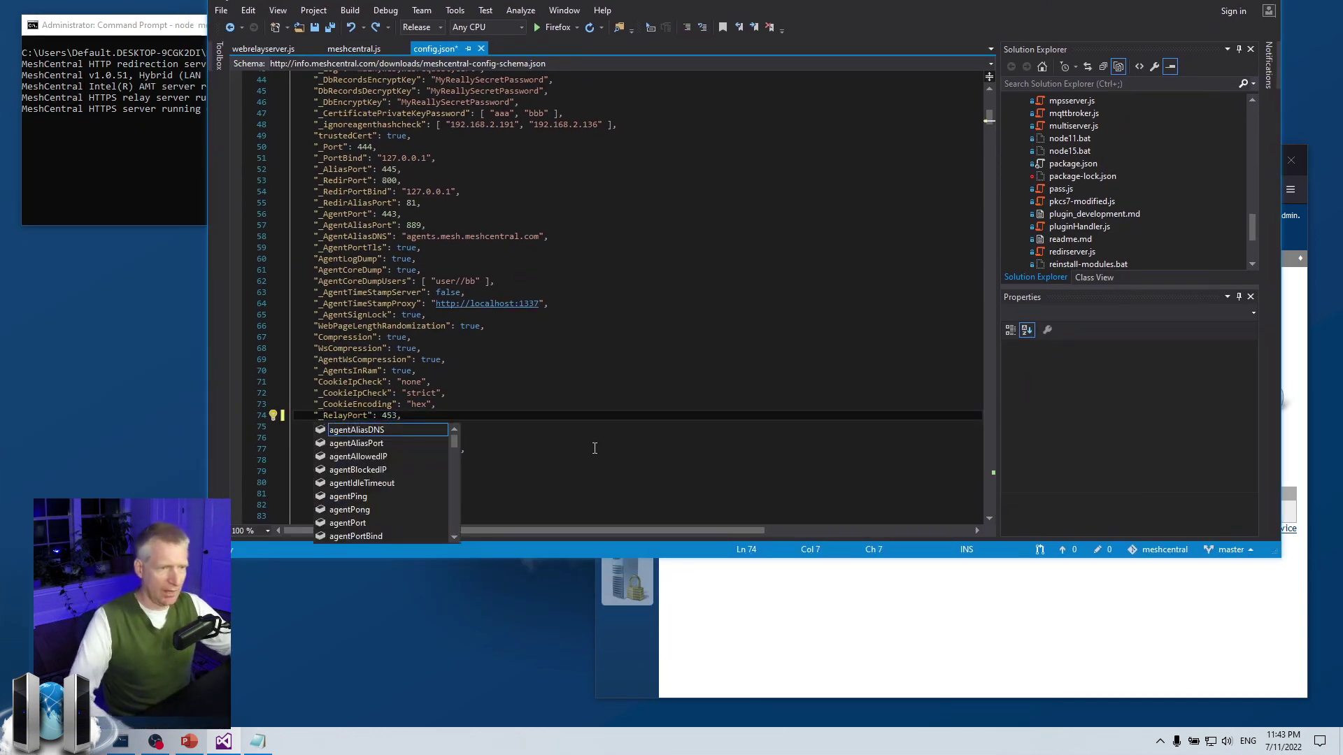
left_click(502, 418)
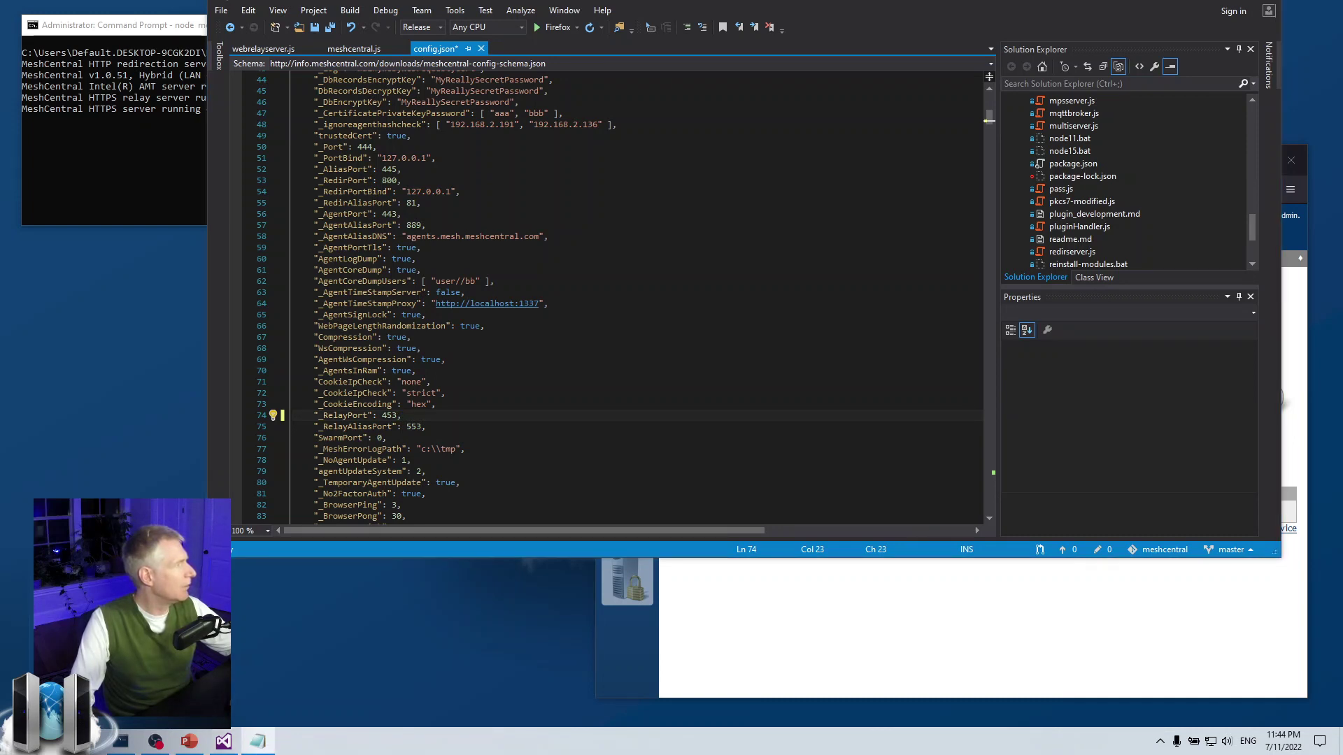
Add a RelayDns setting with the value "relay.mesh.meshcentral.com" below _RelayPort in config.json and save the file.
left_click(431, 416)
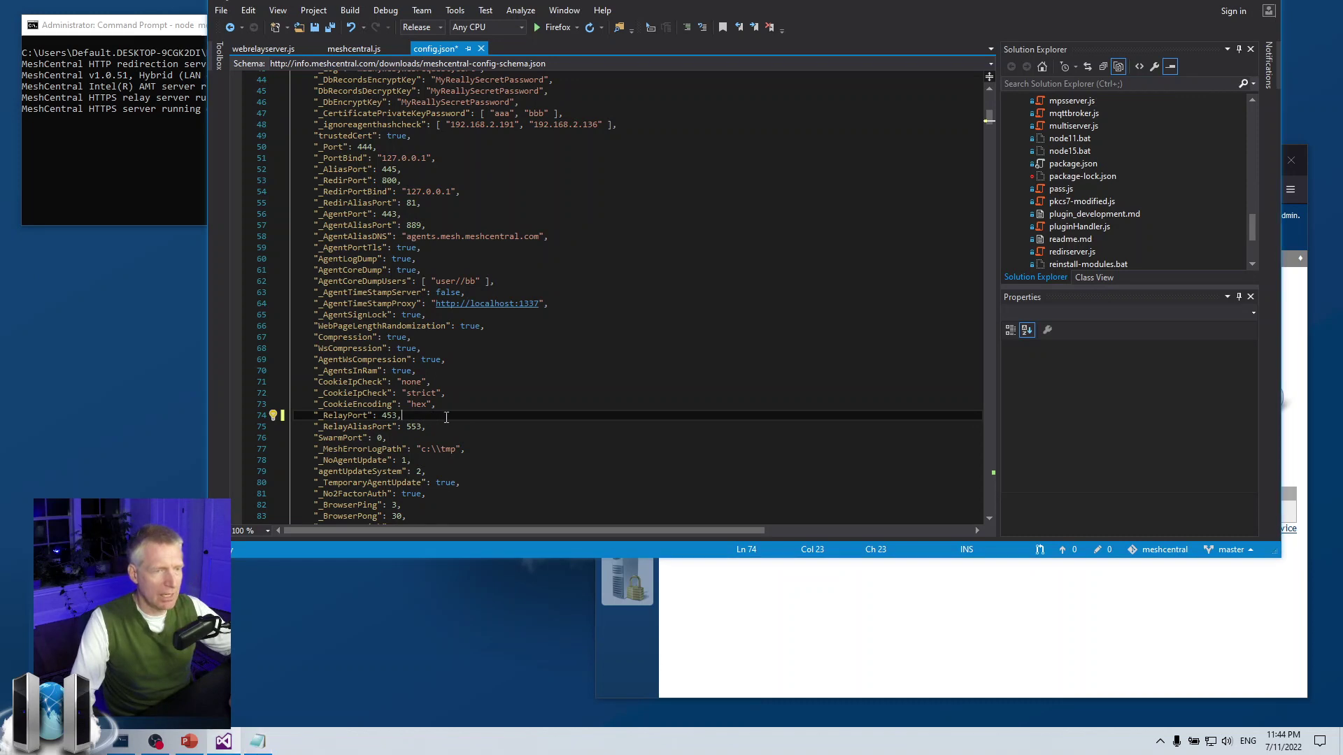
key("Return")
type("\"__RelayDns\": \"relay1.mesh.meshcentral.com\",")
key("Home")
key("BackSpace")
key("Delete")
key("Delete")
type("R")
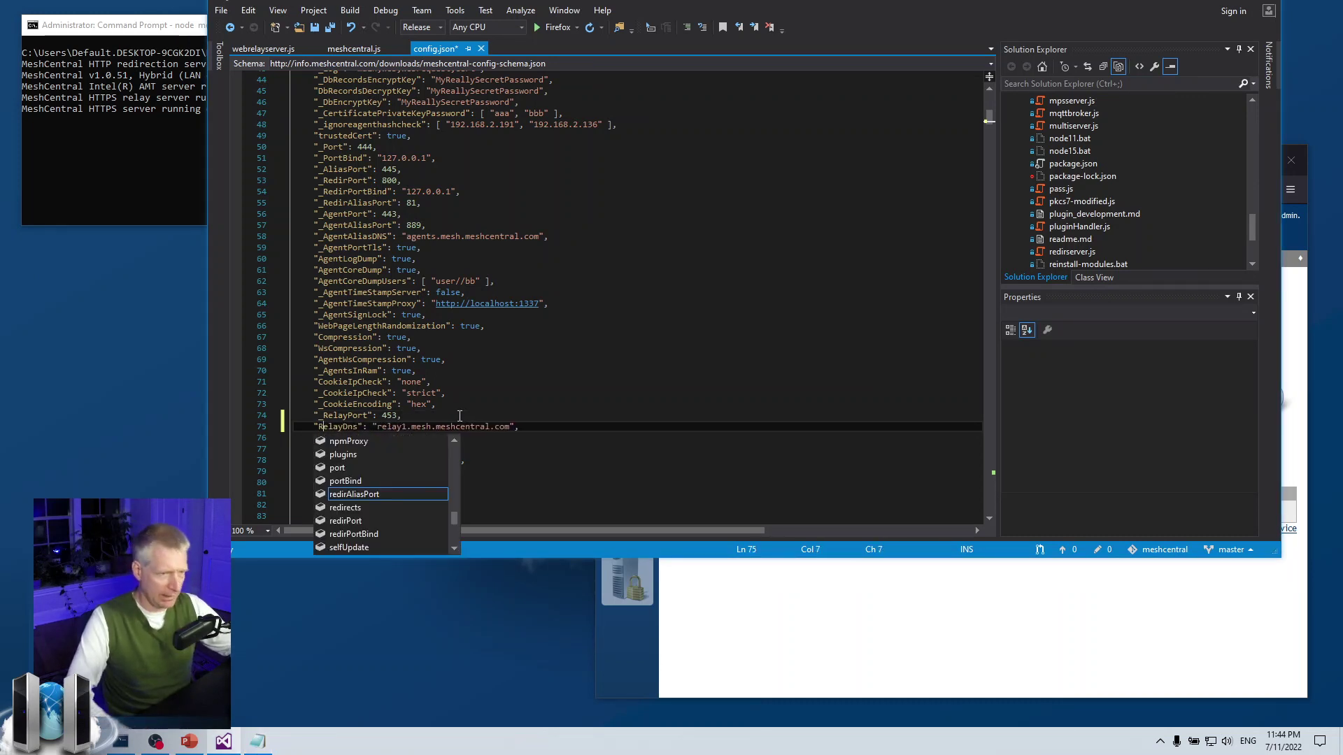
left_click(398, 428)
key("Delete")
key("ctrl+s")
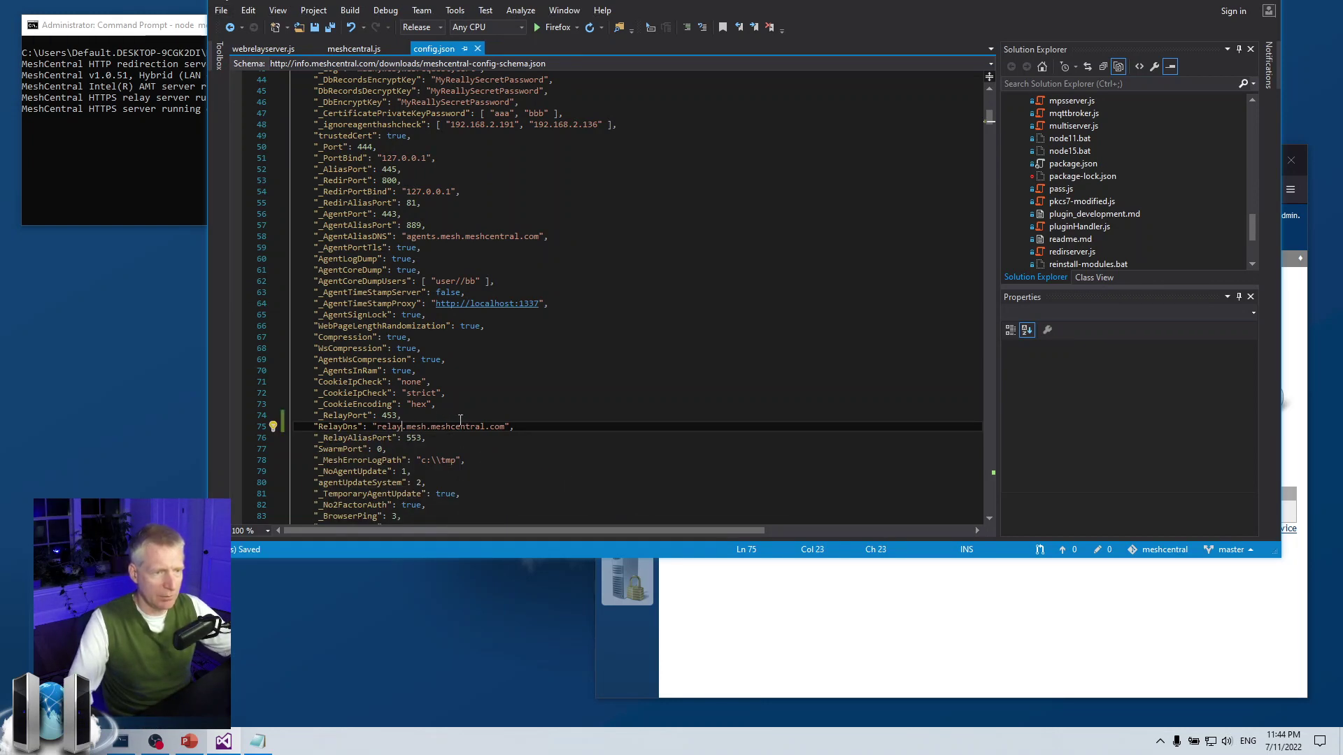
Compare the relay.mesh.meshcentral.com entry in hosts.txt with the RelayDns line in config.json.
left_click(519, 425)
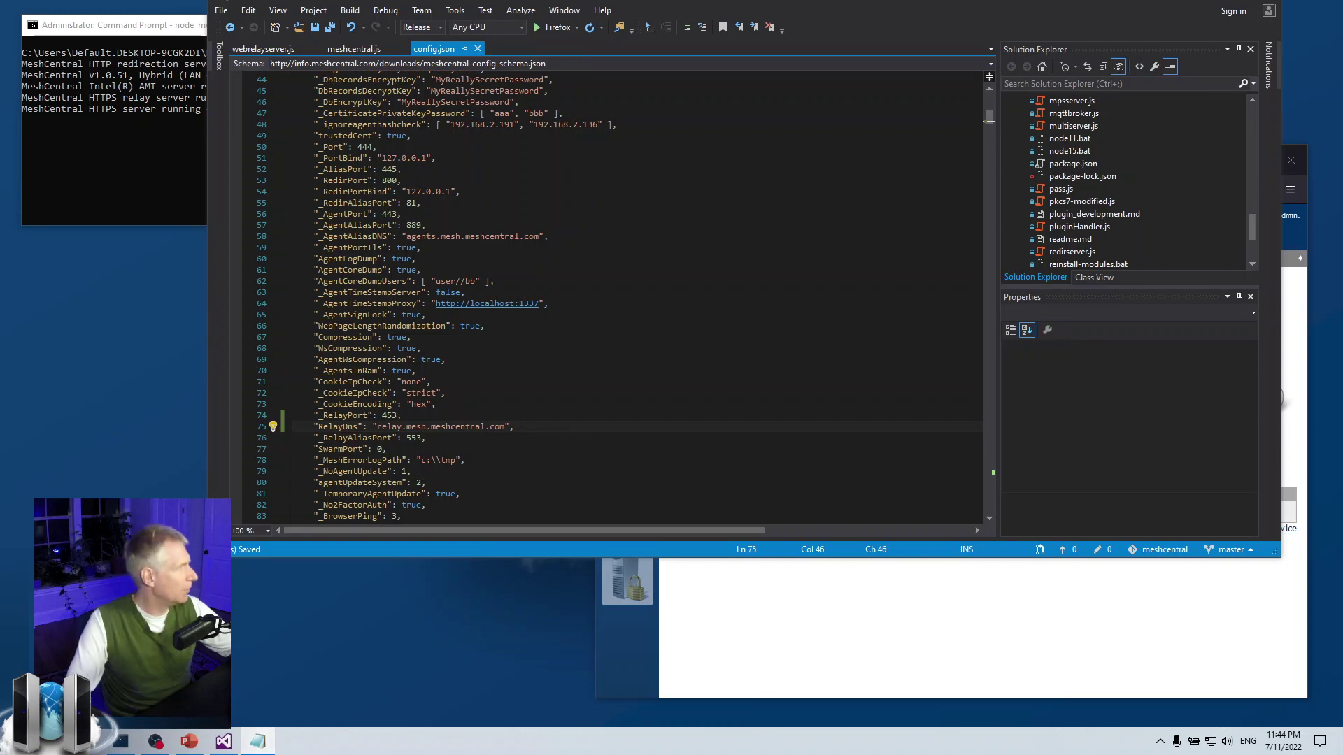
left_click(257, 739)
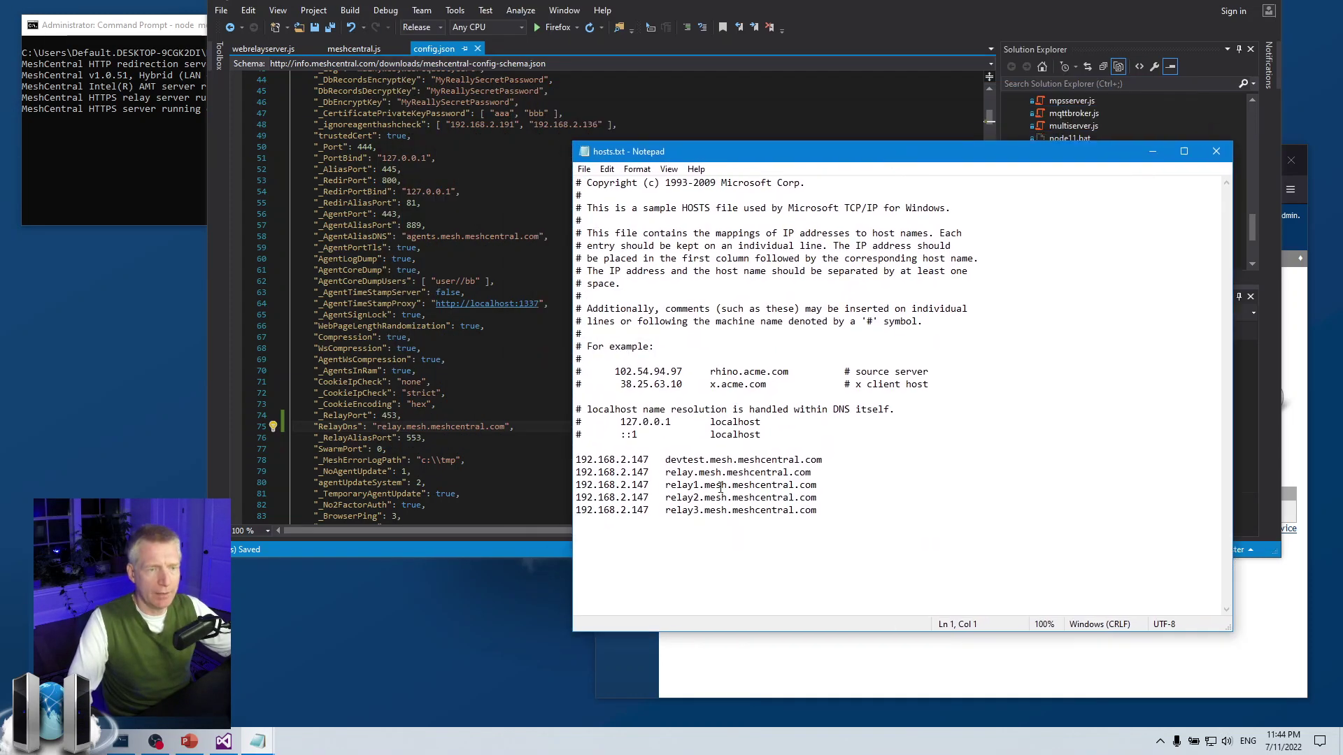
left_click_drag(666, 473, 811, 473)
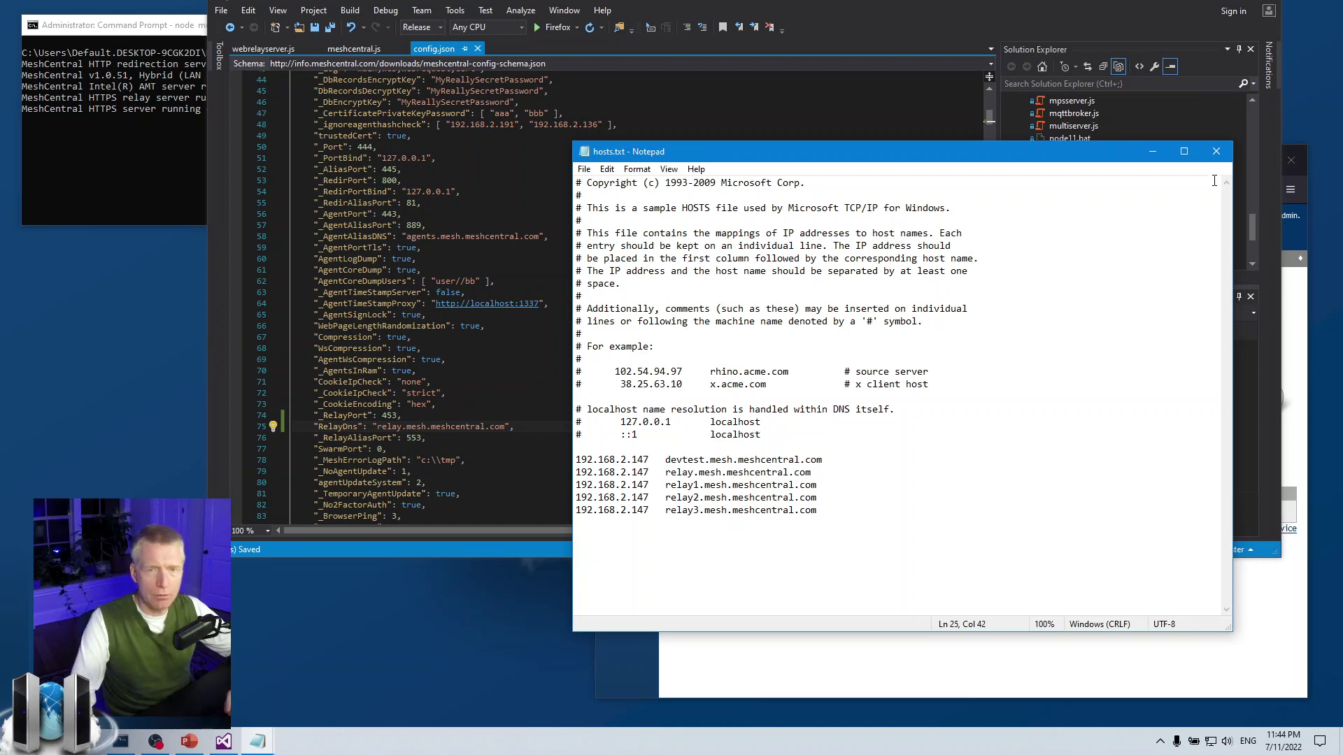
left_click(1216, 151)
left_click(350, 427)
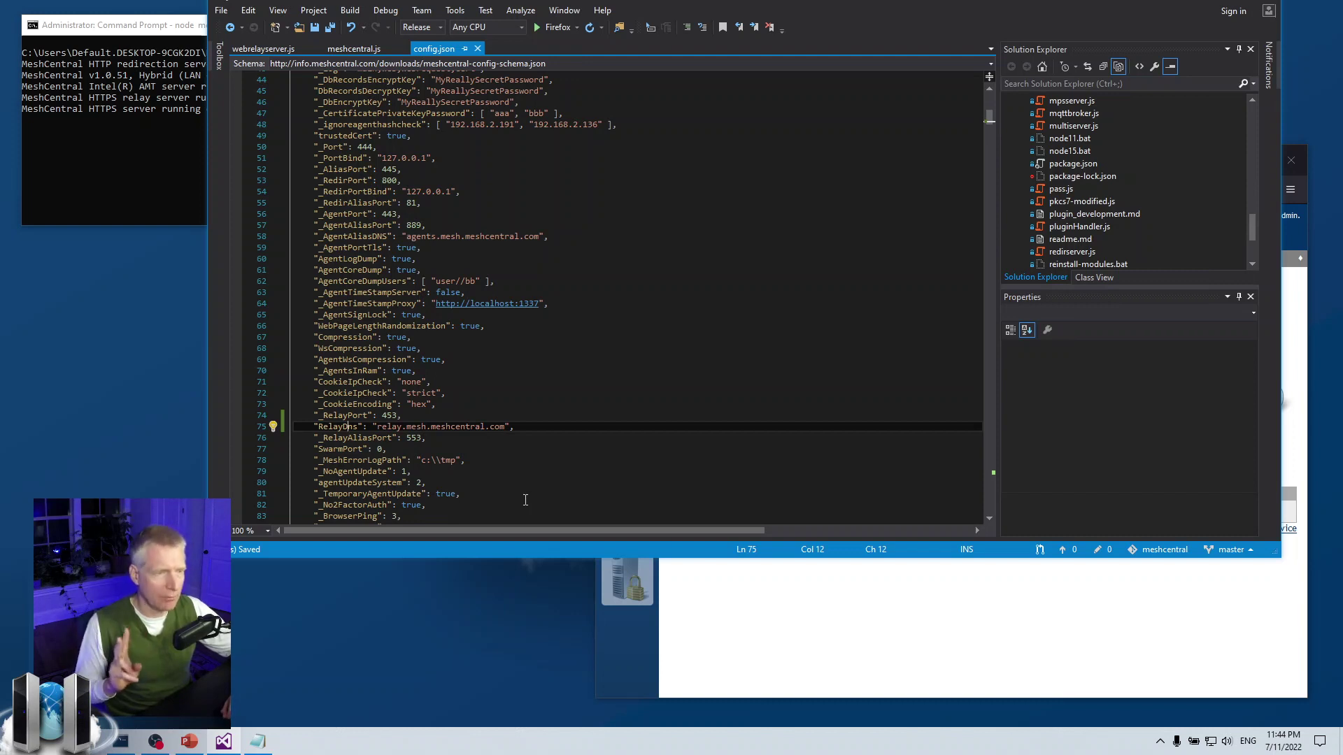
left_click_drag(314, 427, 484, 429)
left_click(485, 430)
left_click(528, 449)
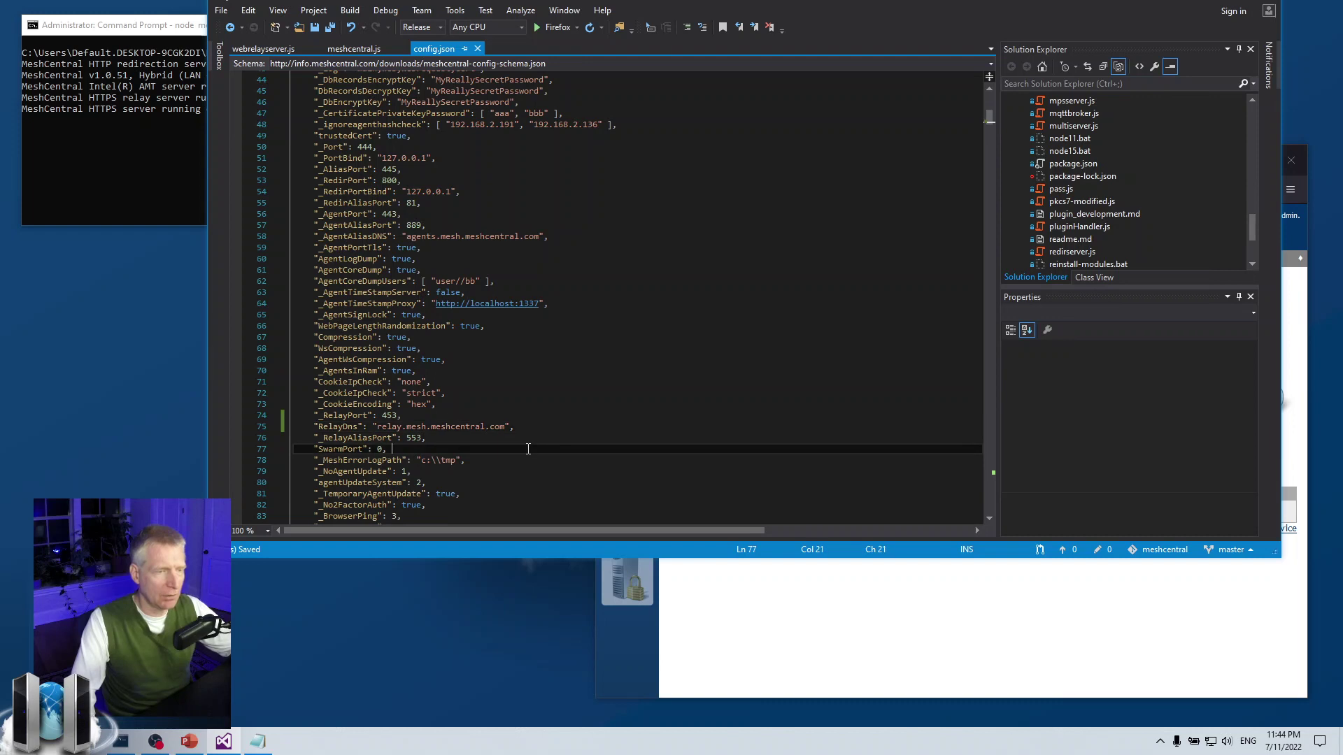
Stop the running server and restart it in a cleared console with "node meshcentral --user admin".
left_click(143, 164)
key("ctrl+c")
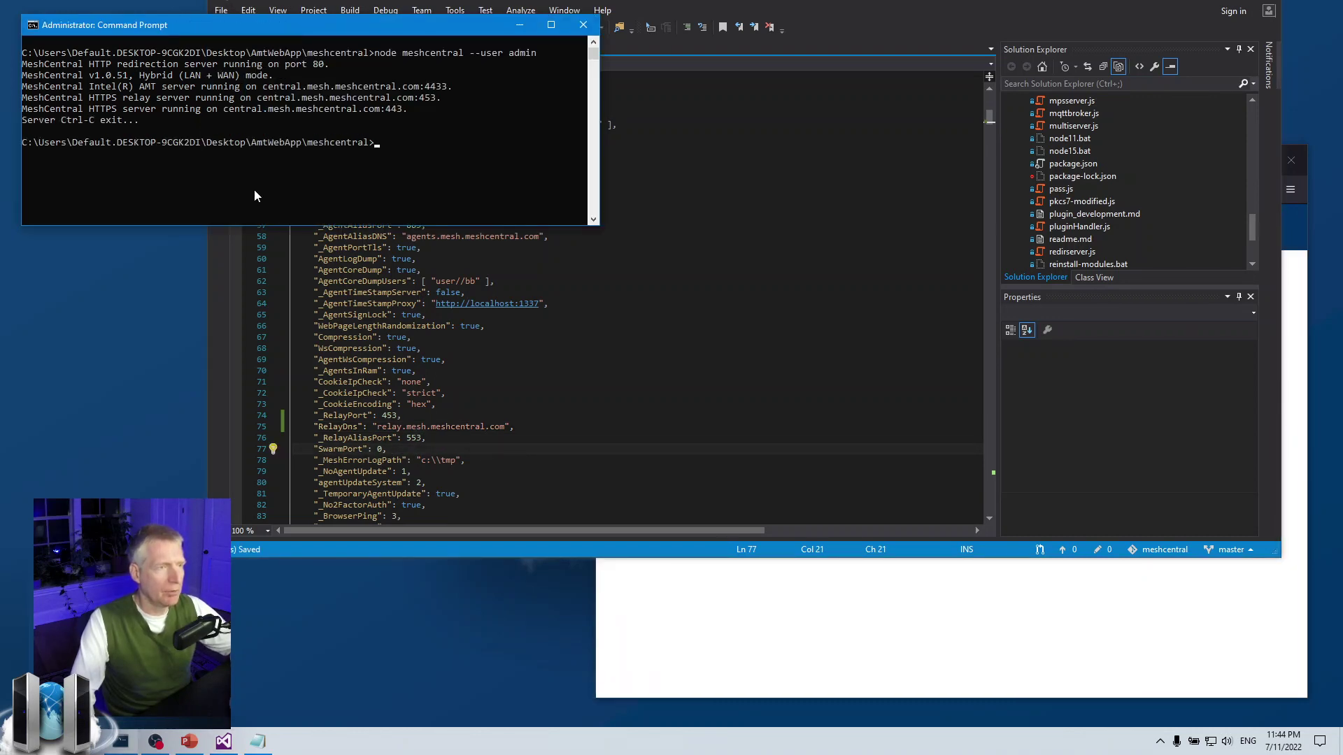
type("cls")
key("Return")
key("Up")
key("Up")
key("Return")
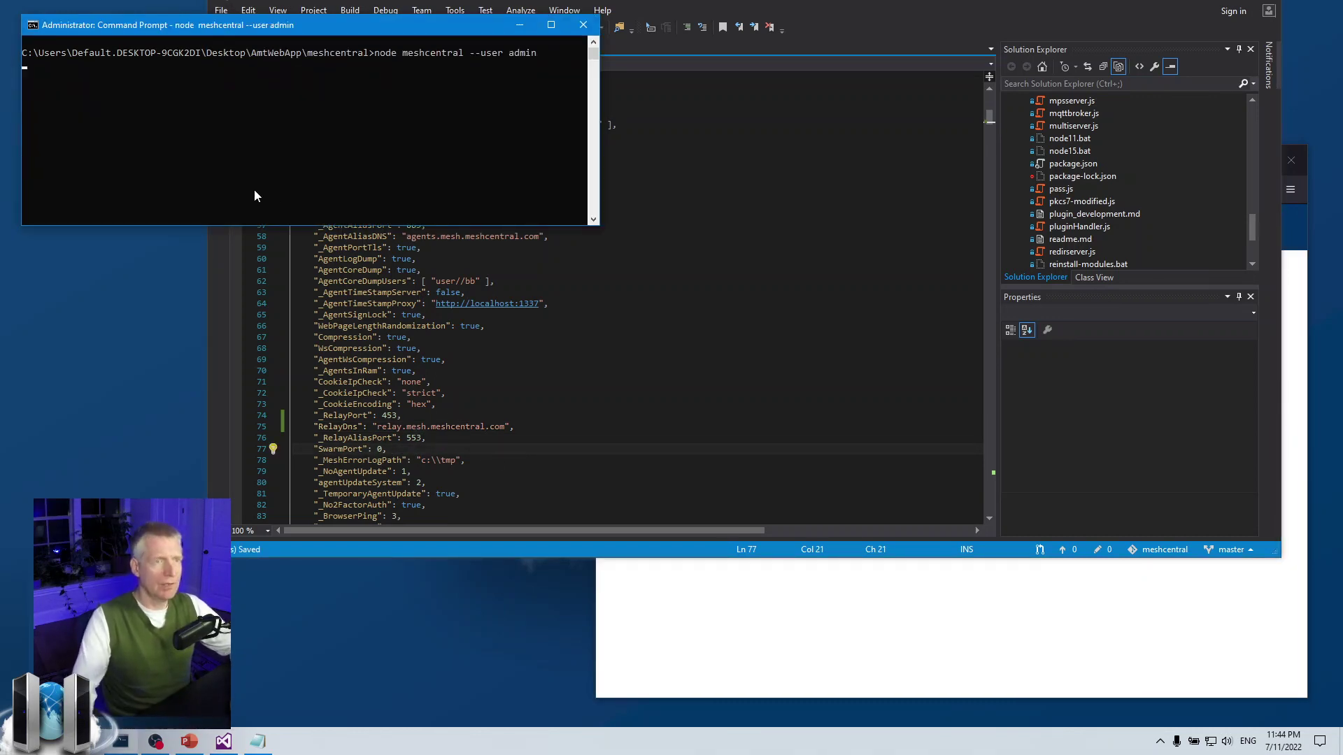
Clear Visual Studio out of view and compare the HTTPS server and HTTPS relay server lines in the server console.
left_click_drag(767, 0, 0, 231)
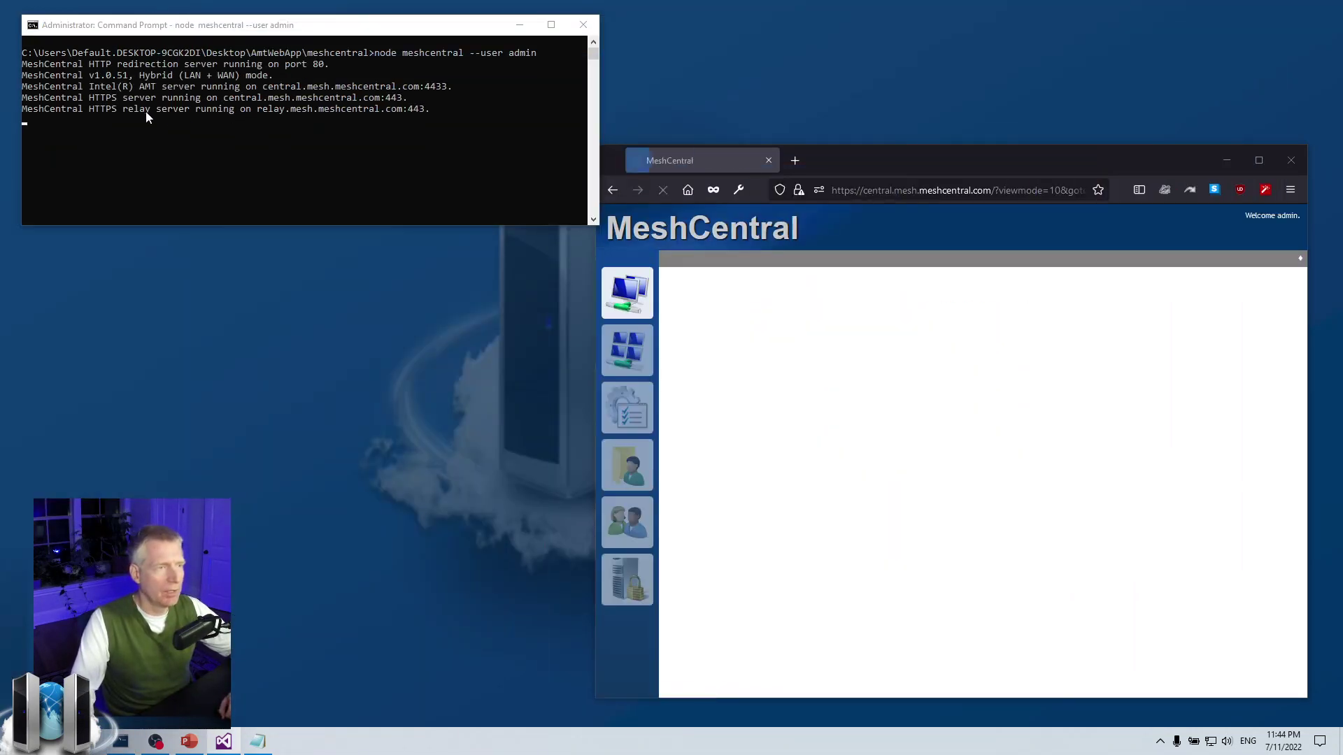
left_click_drag(133, 109, 408, 99)
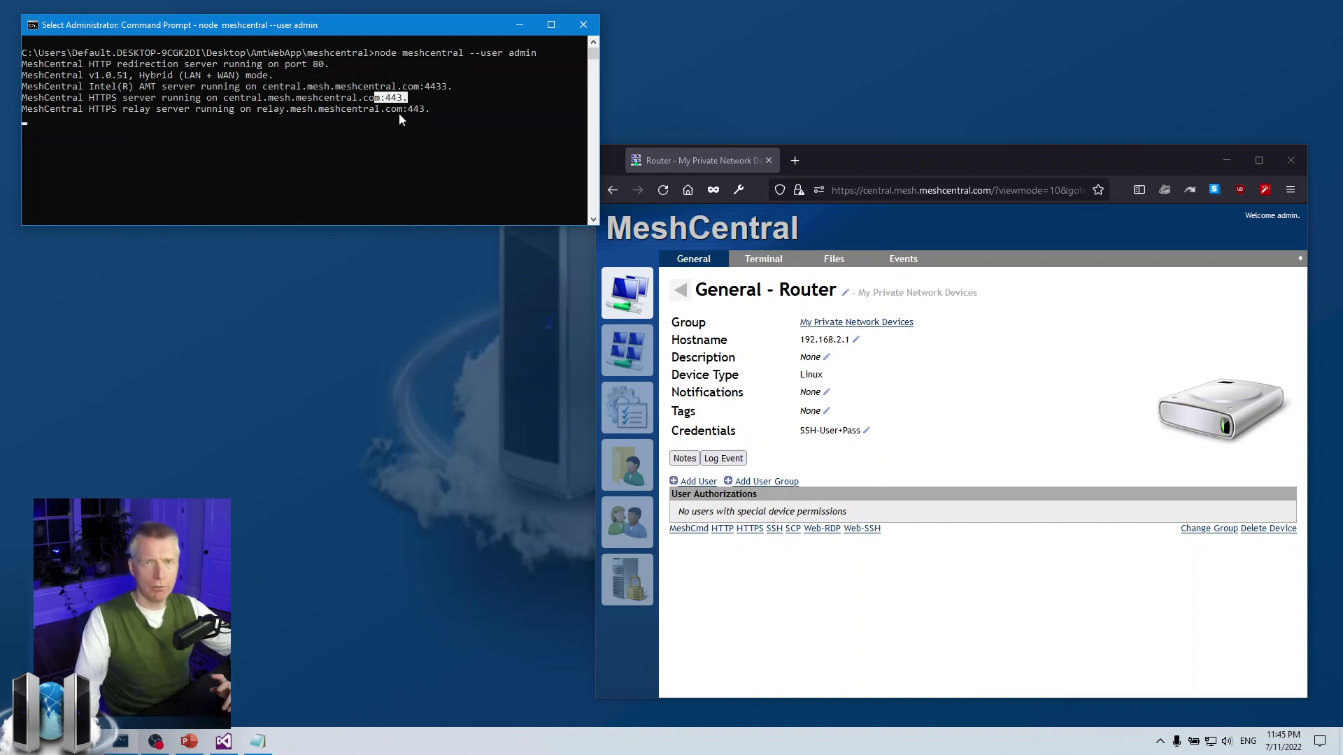
left_click(338, 109)
right_click(289, 104)
Switch to MeshCentral in the browser, reopen the Router device from My Devices and launch its HTTP web relay.
left_click(638, 297)
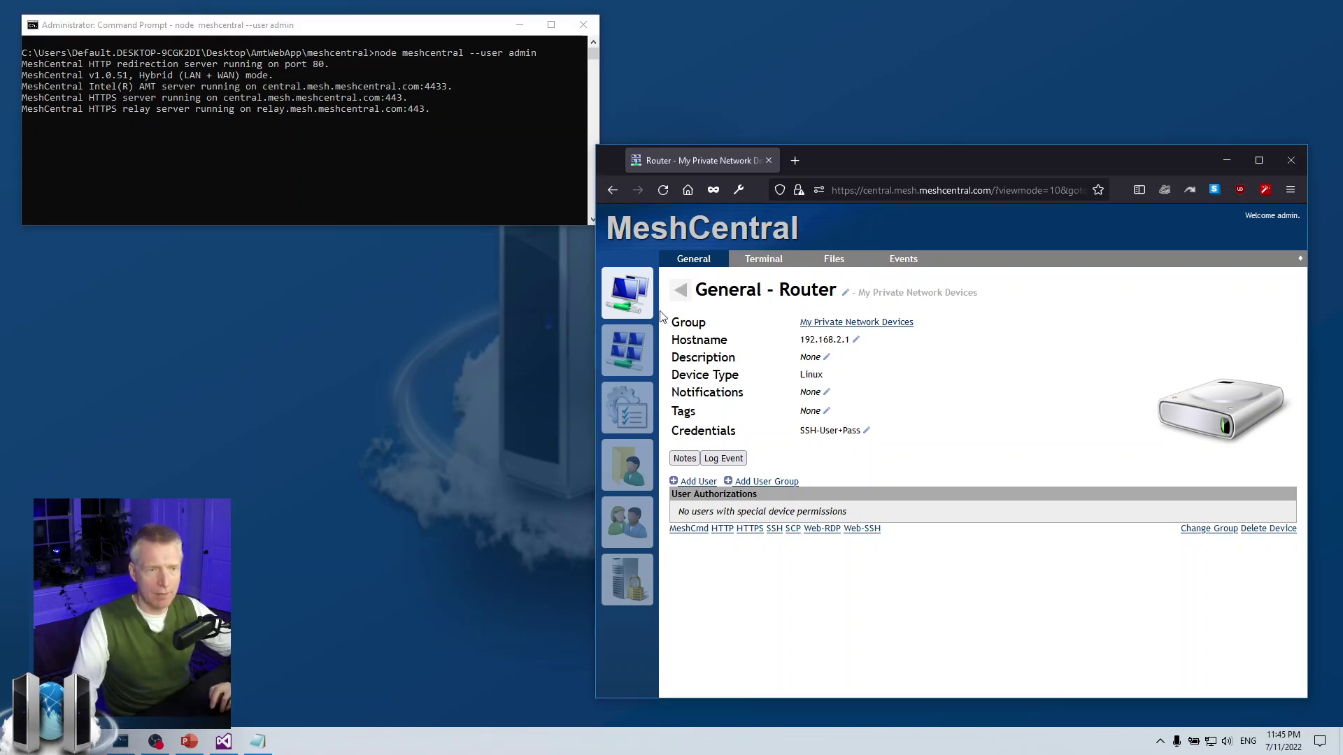
left_click(637, 296)
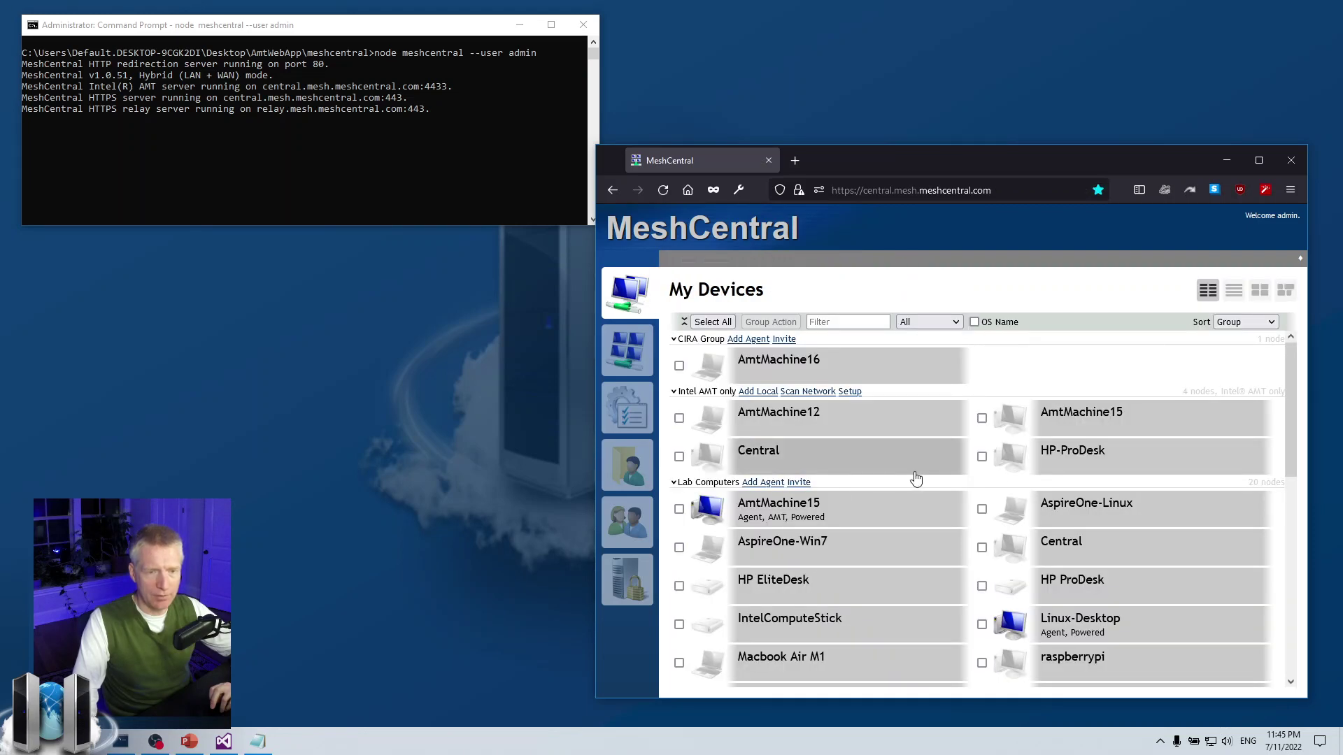
scroll(910, 509, "down", 10)
left_click(843, 564)
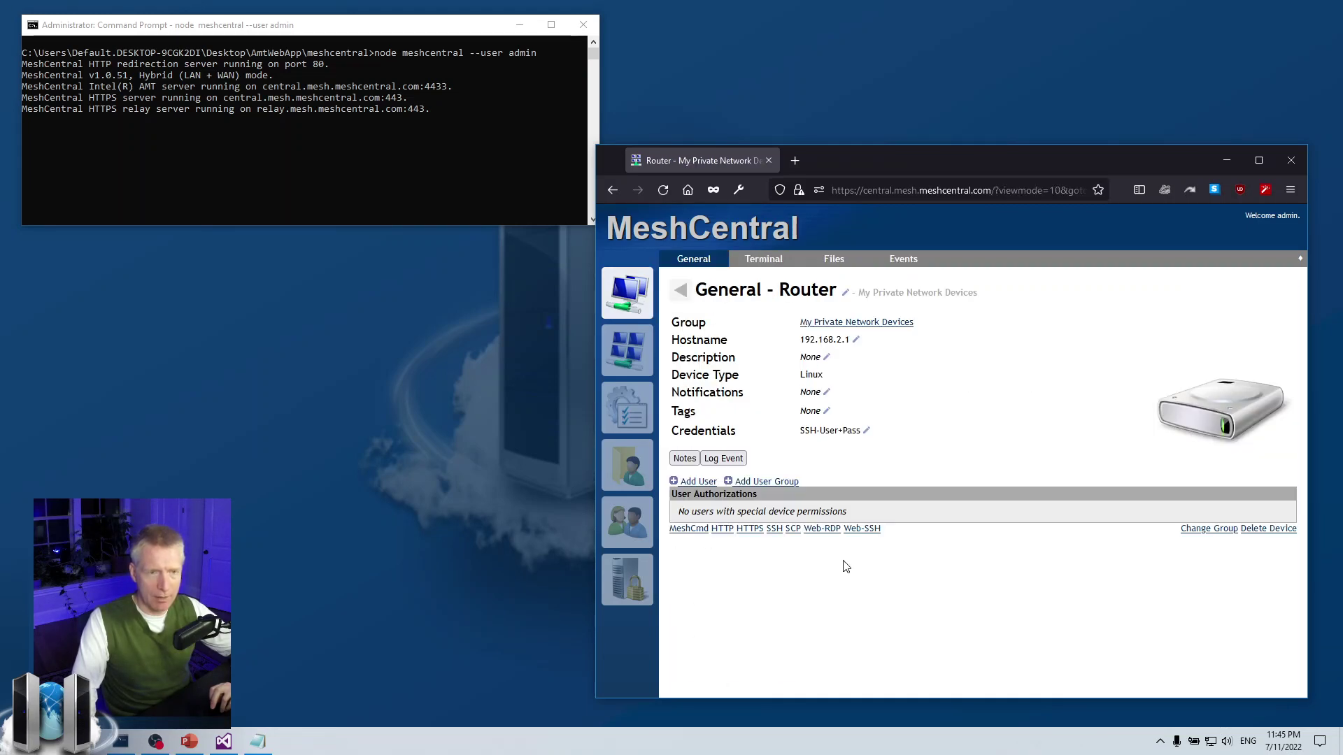
left_click(720, 530)
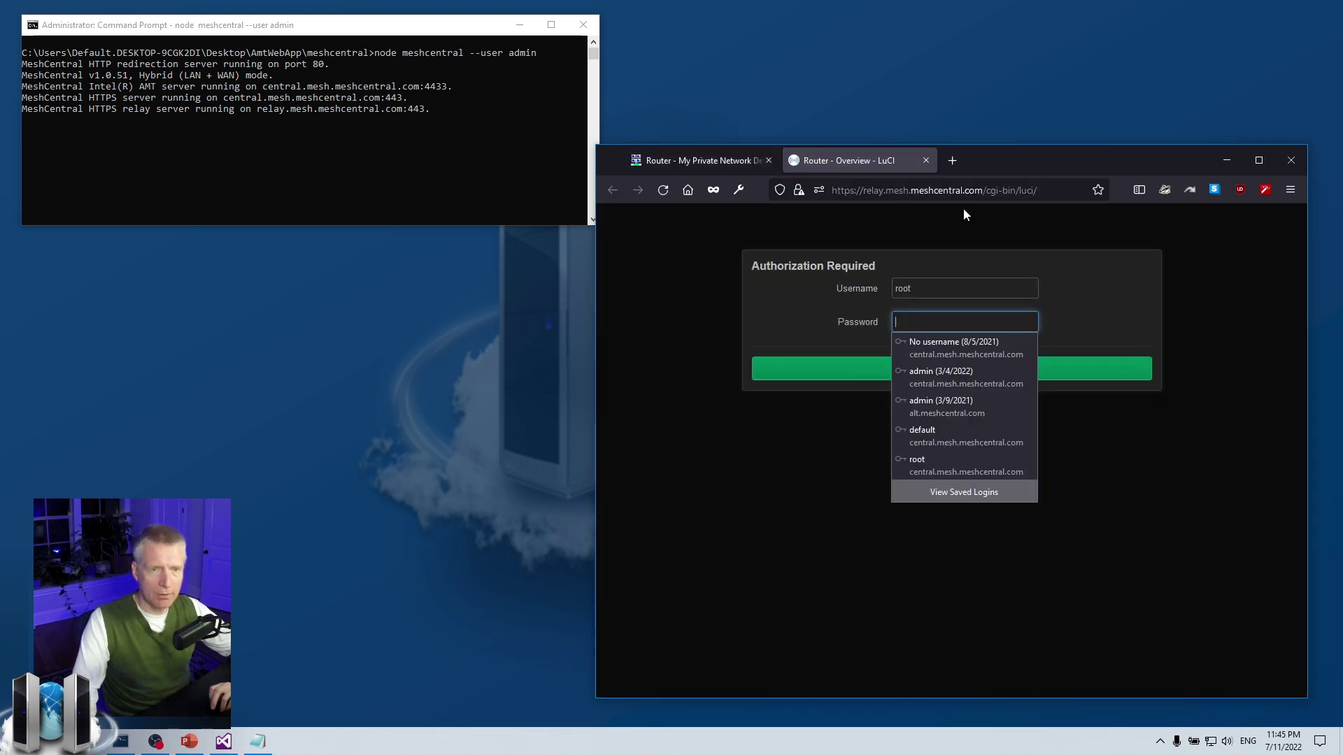
Inspect the relay.mesh.meshcentral.com host name in the address of the relayed router login page.
left_click(875, 188)
left_click_drag(862, 191, 983, 199)
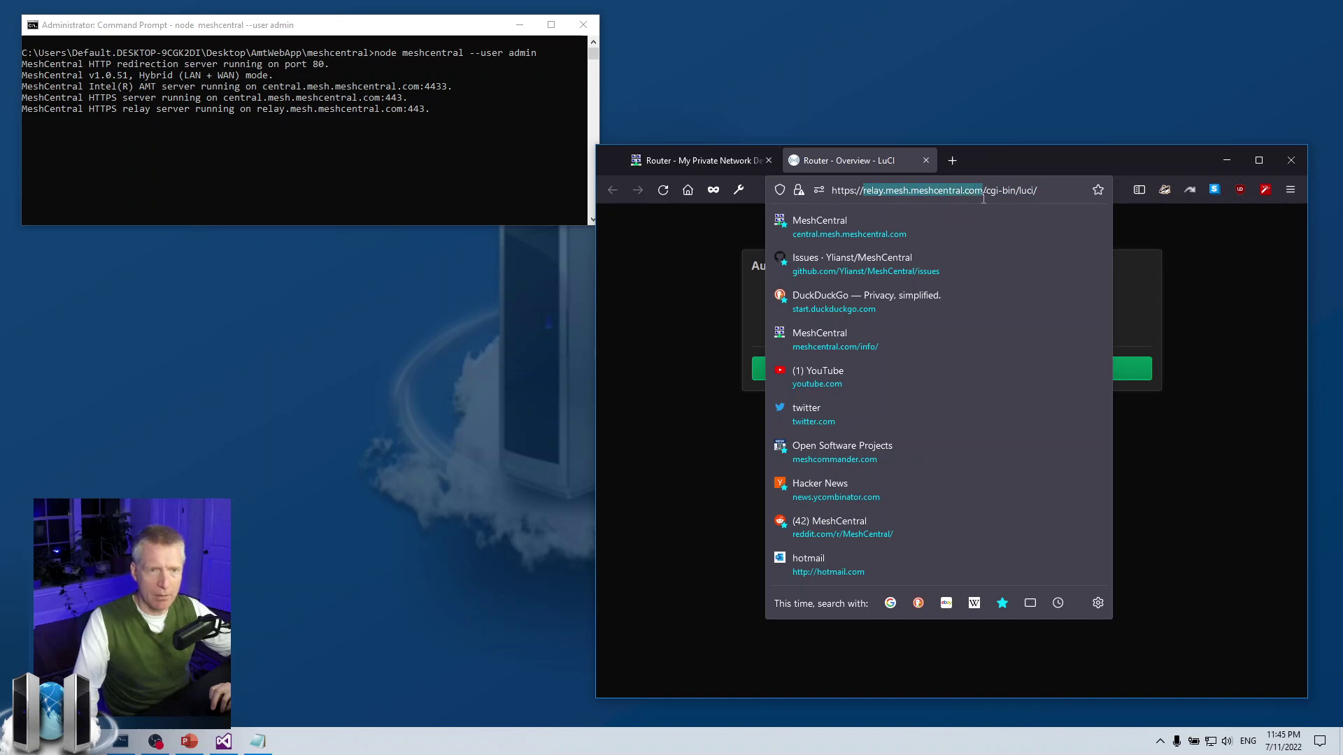
left_click(1017, 190)
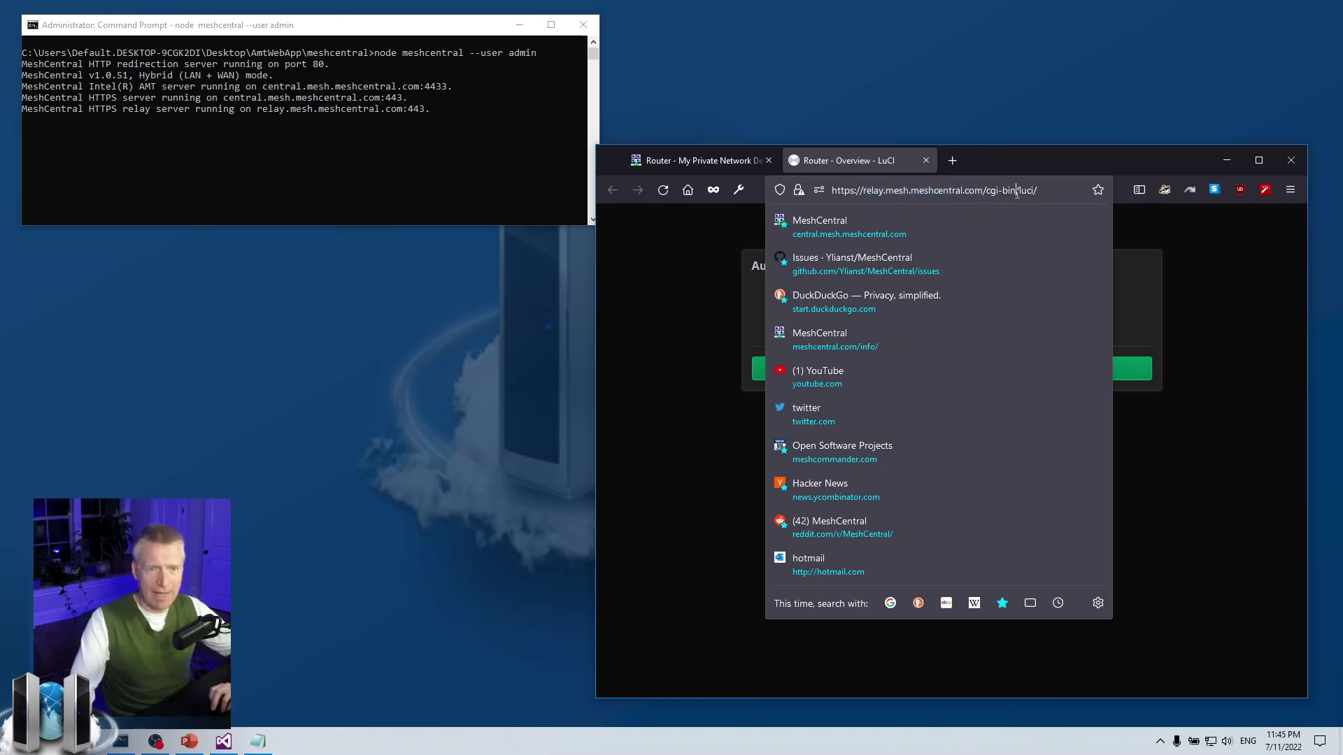
left_click(1199, 283)
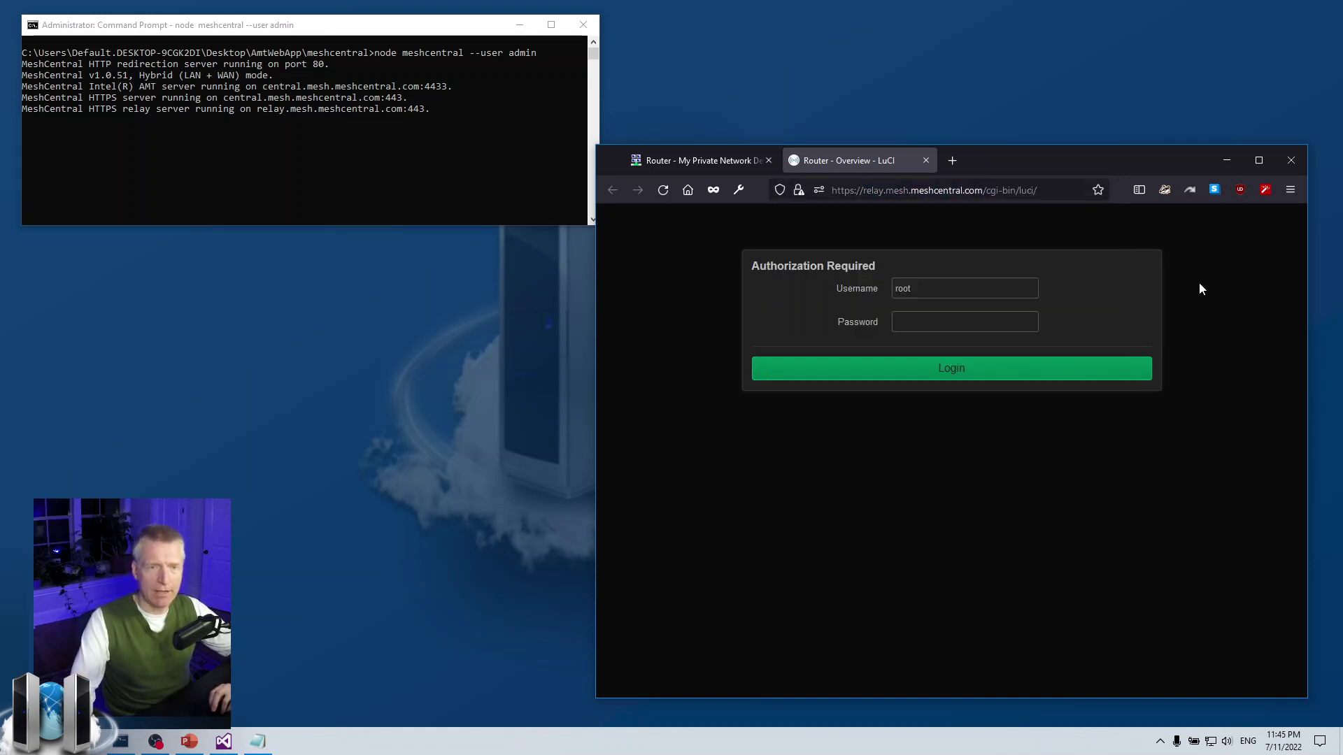